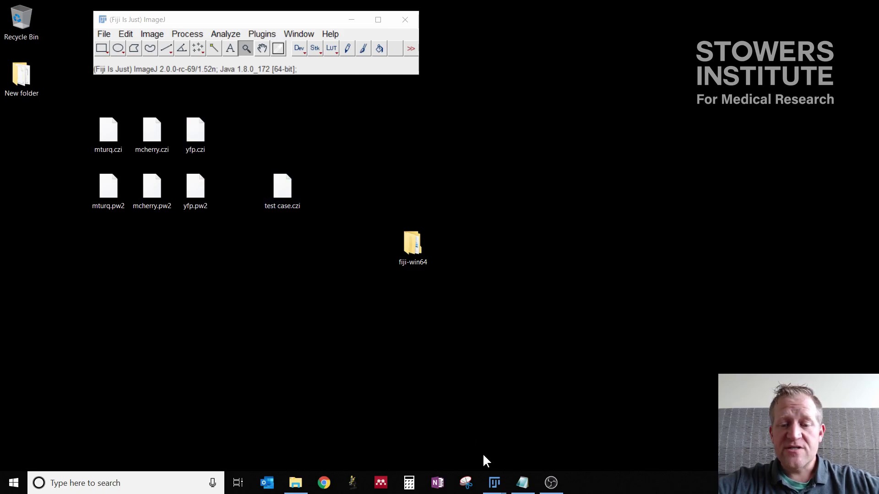
Open the unmixing plugins.txt notes that list the four unmixing plugins.
left_click(522, 482)
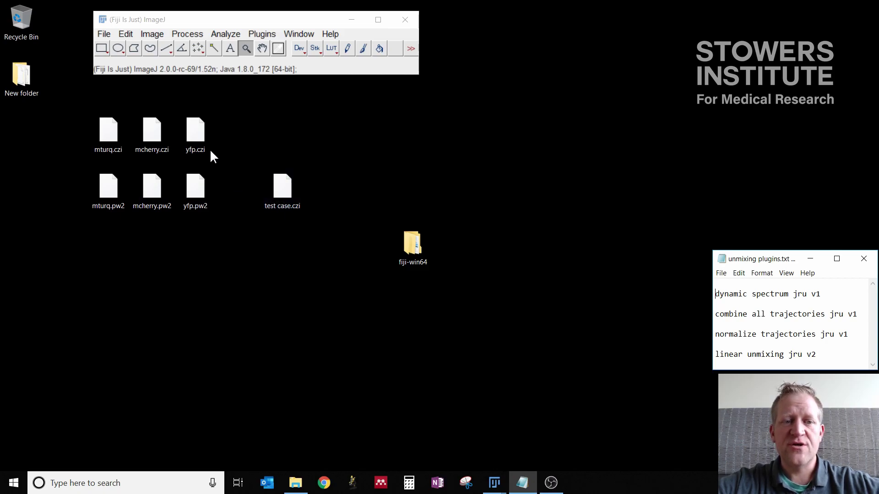
Open yfp.czi in Fiji, zoom in twice, and move to slice 14 of 32.
left_click_drag(196, 138, 207, 56)
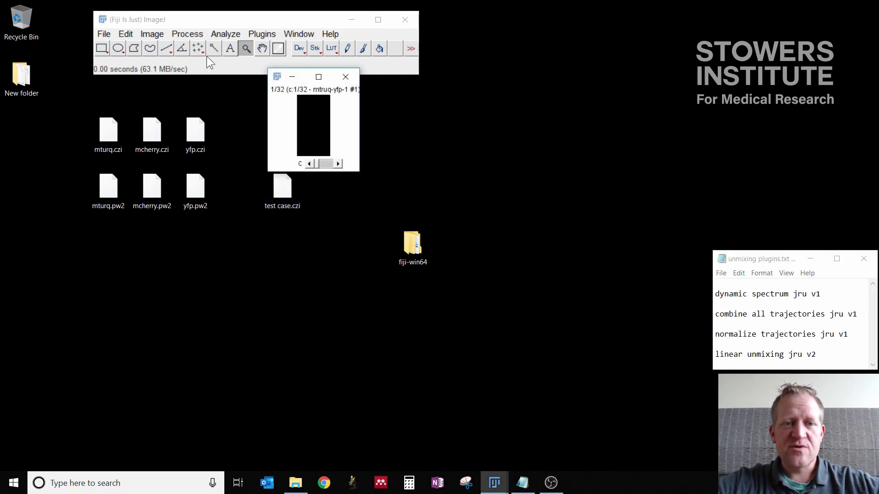
left_click(318, 125)
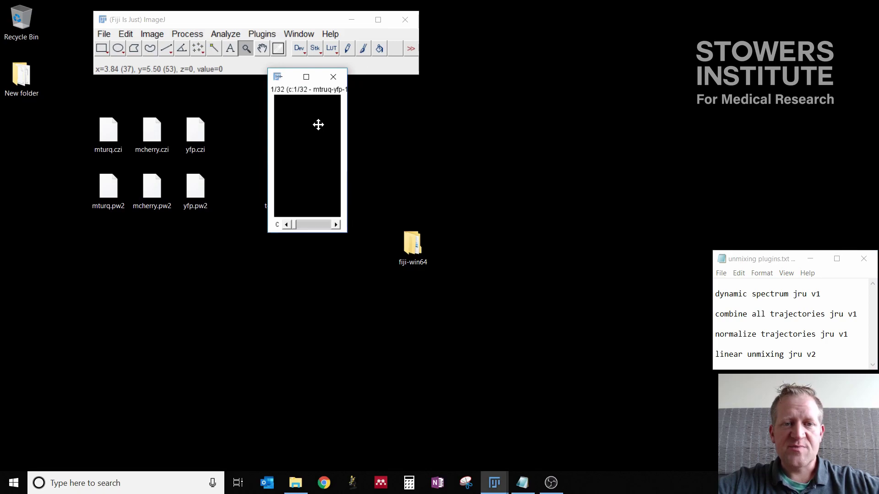
left_click(318, 124)
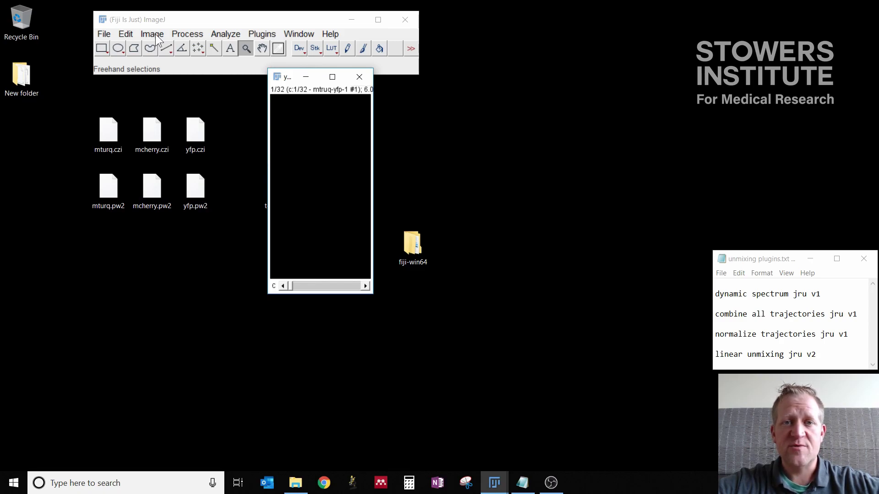
left_click_drag(291, 78, 284, 94)
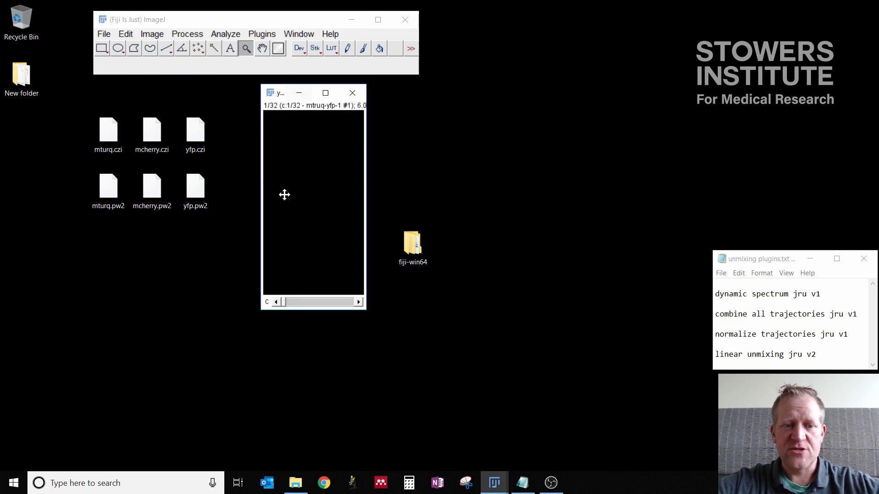
left_click_drag(282, 302, 310, 301)
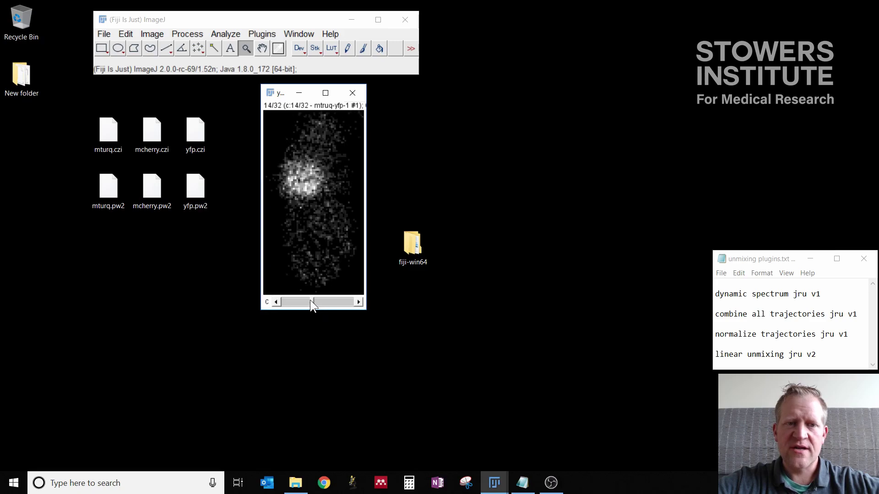
Create a Max Intensity Z projection of the yfp stack.
left_click(152, 35)
mouse_move(180, 125)
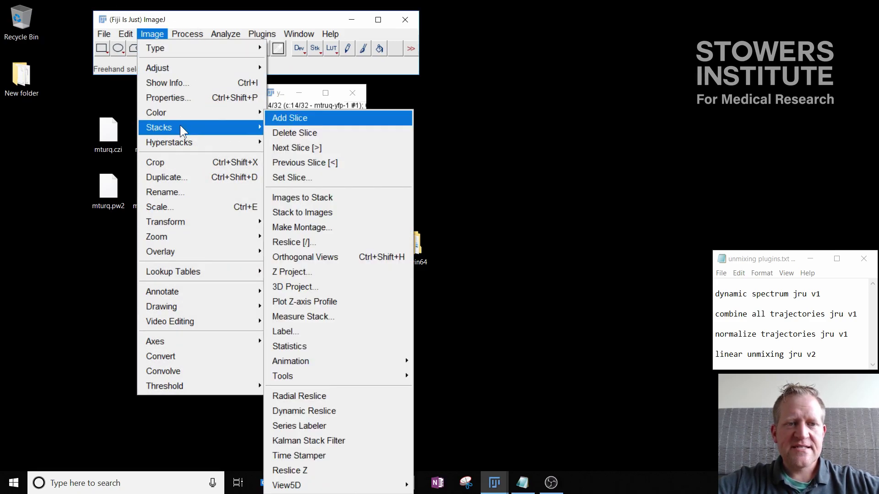
left_click(300, 271)
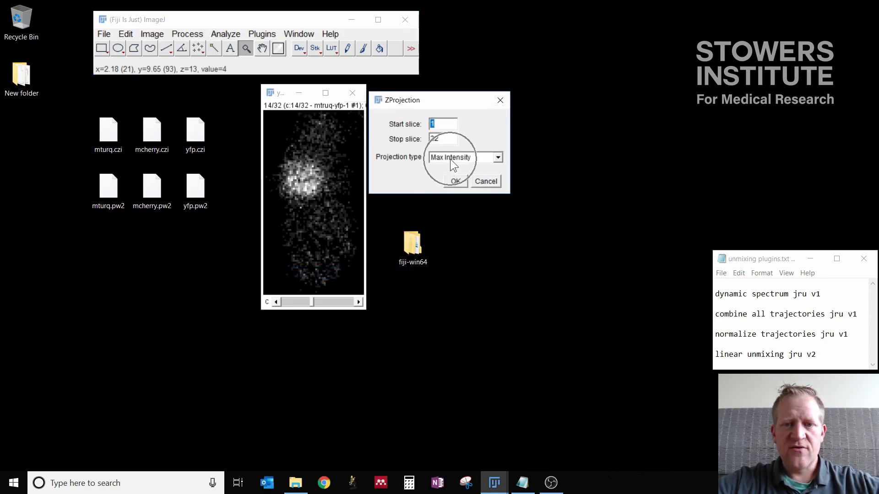
left_click(456, 182)
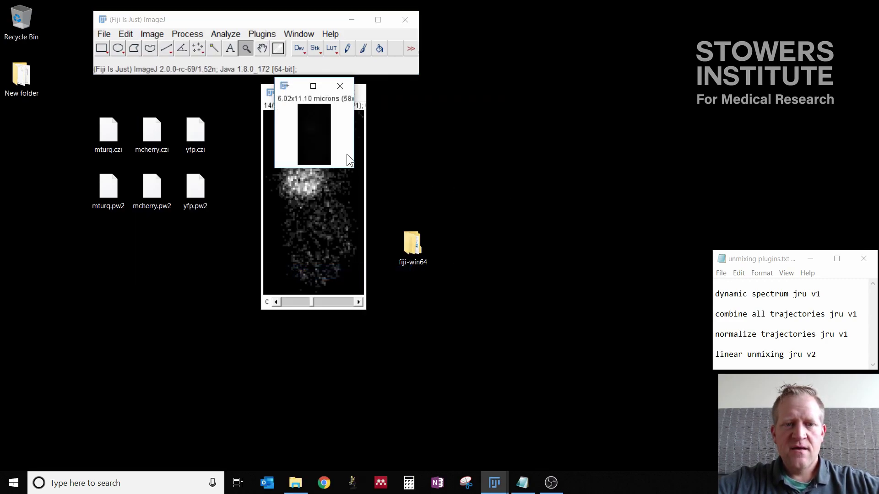
Auto-adjust the projection's brightness/contrast with minimum lowered to 0, then close the projection.
left_click(153, 33)
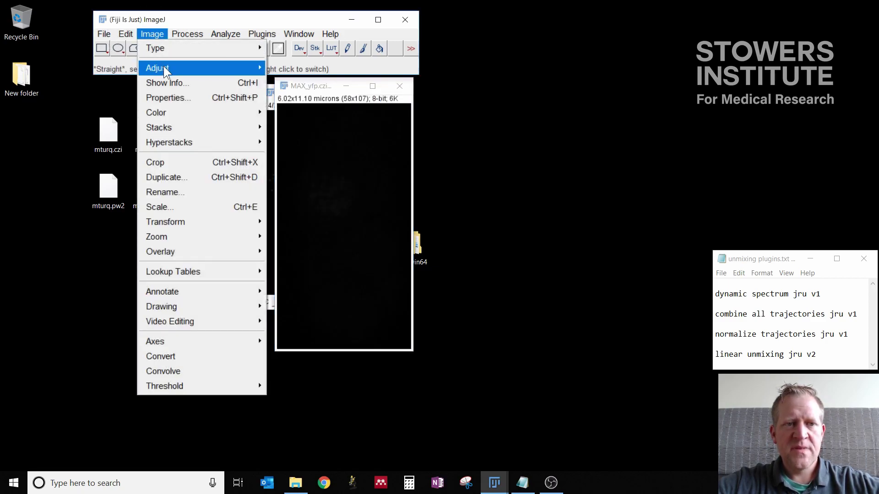
left_click(164, 67)
left_click(294, 70)
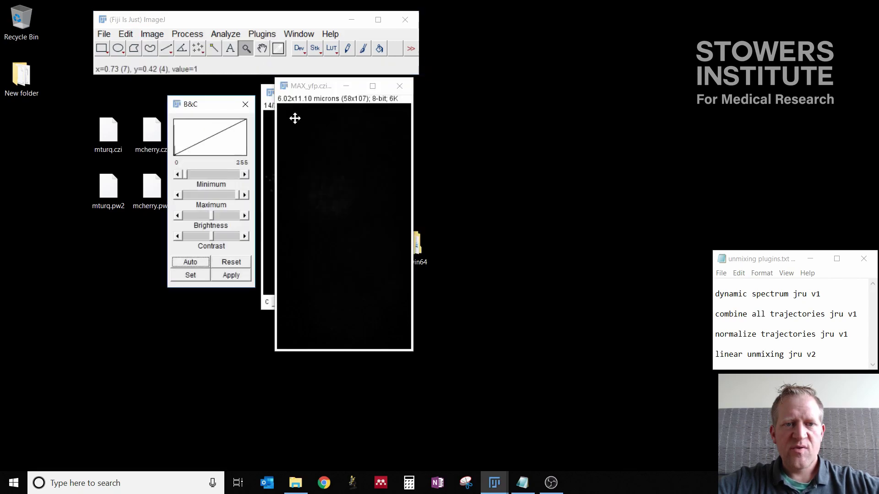
left_click(202, 261)
left_click(177, 175)
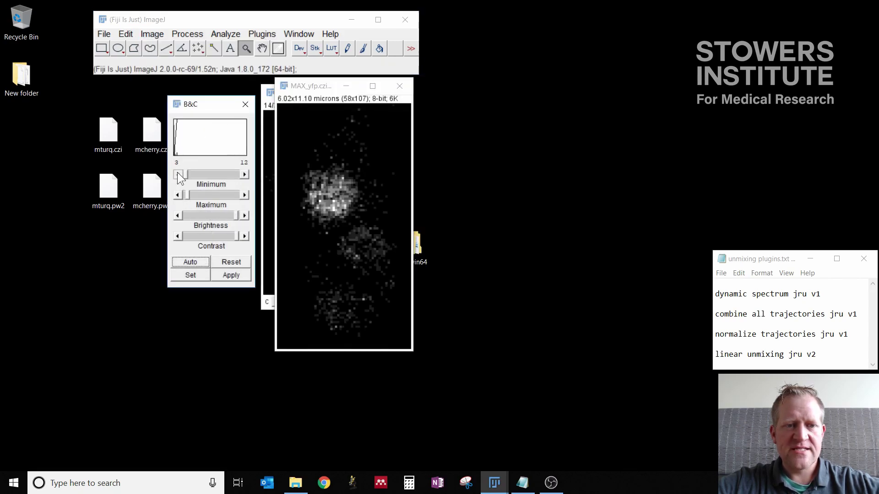
left_click(177, 174)
left_click(177, 174)
left_click(177, 174)
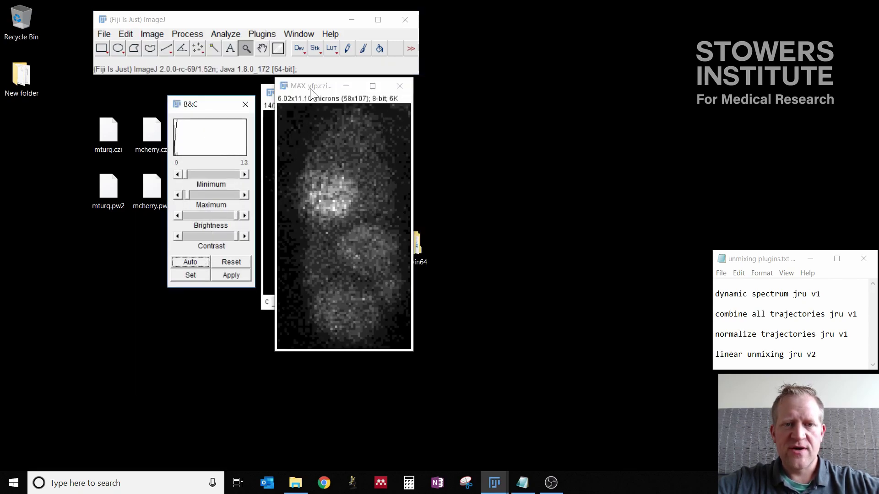
left_click_drag(309, 89, 449, 90)
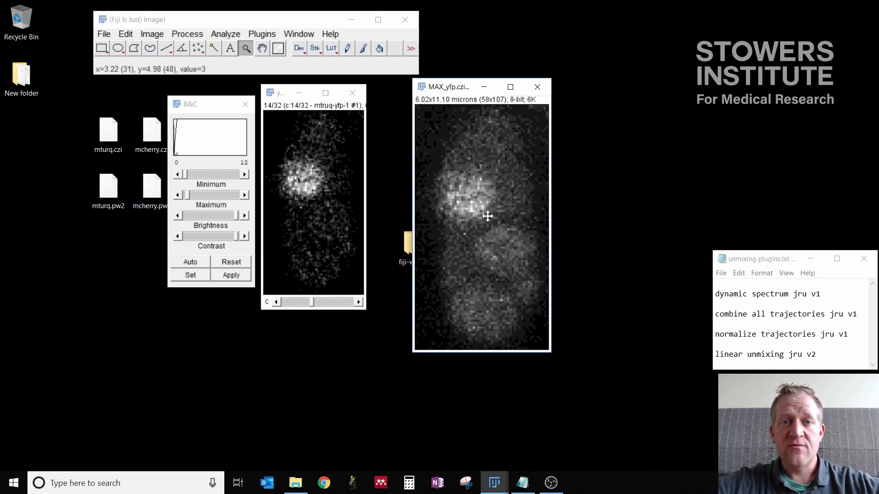
left_click(537, 87)
left_click(280, 96)
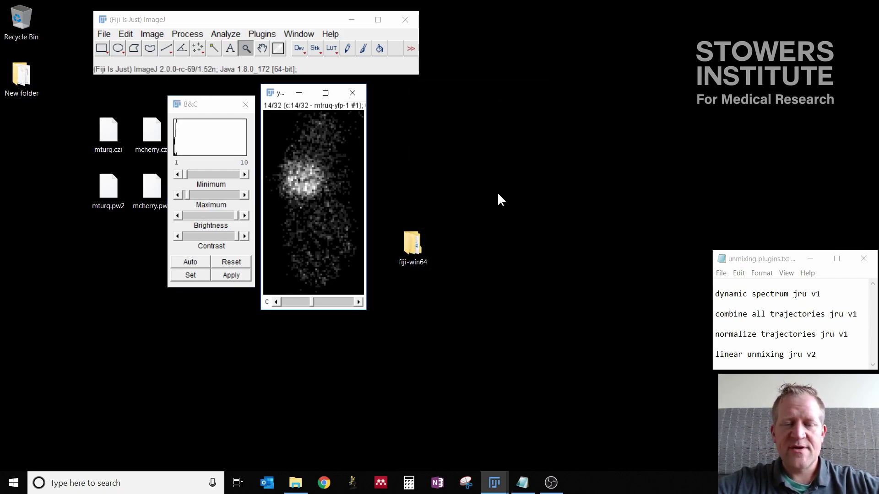
Find 'dynamic spec' in Command Finder and run dynamic spectrum jru v1 on the yfp stack.
left_click(269, 20)
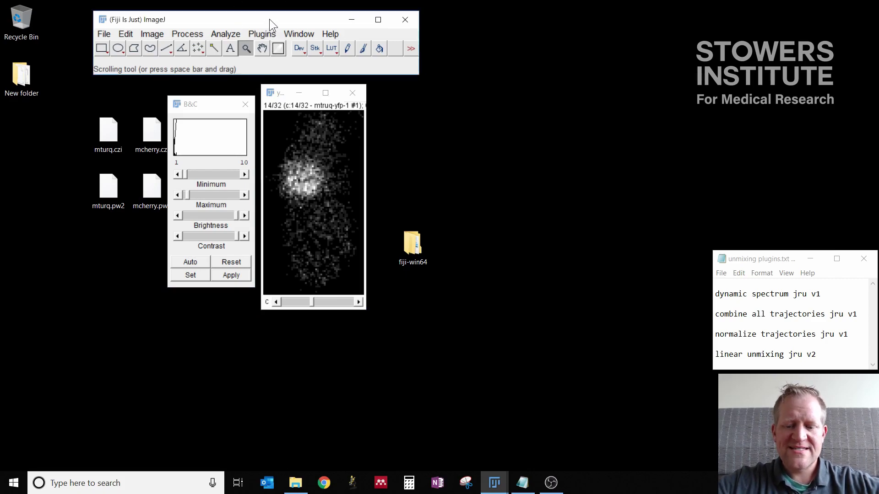
key("l")
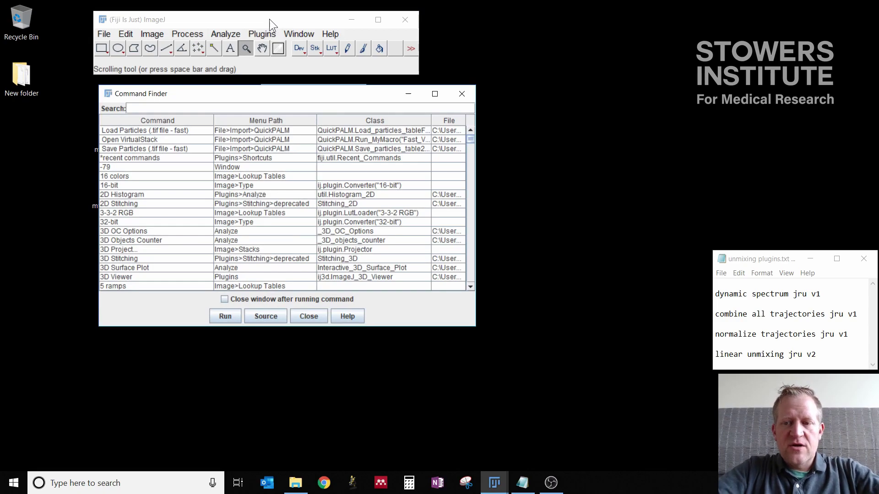
type("dynamic spec")
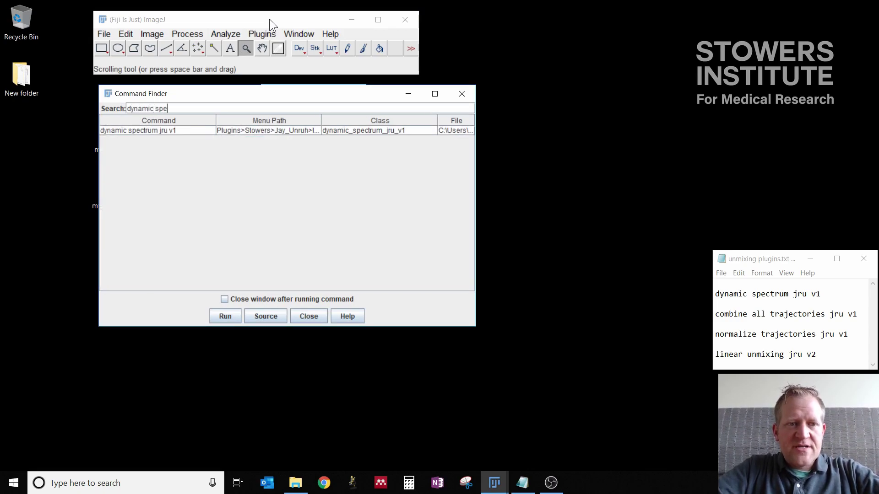
left_click(189, 133)
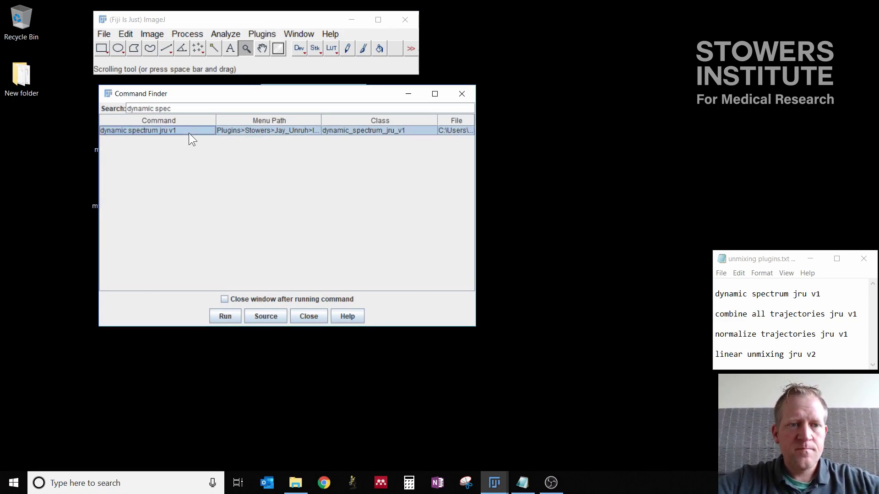
left_click_drag(191, 100, 534, 43)
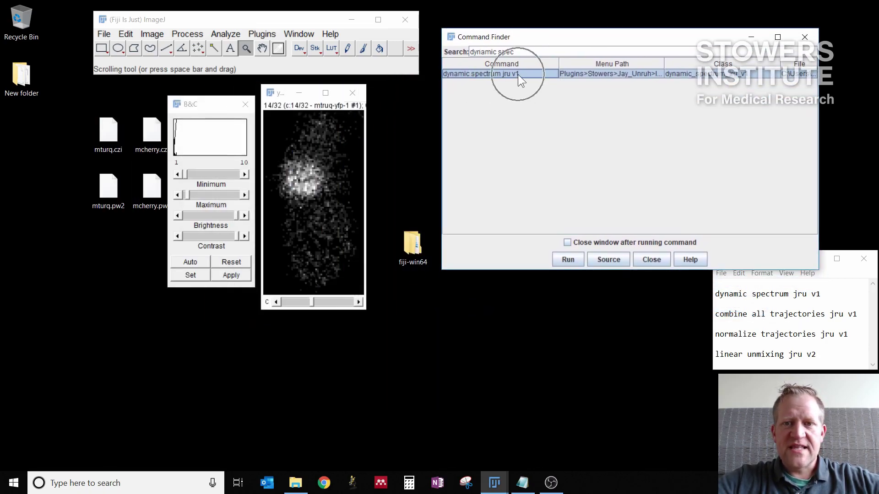
left_click(281, 97)
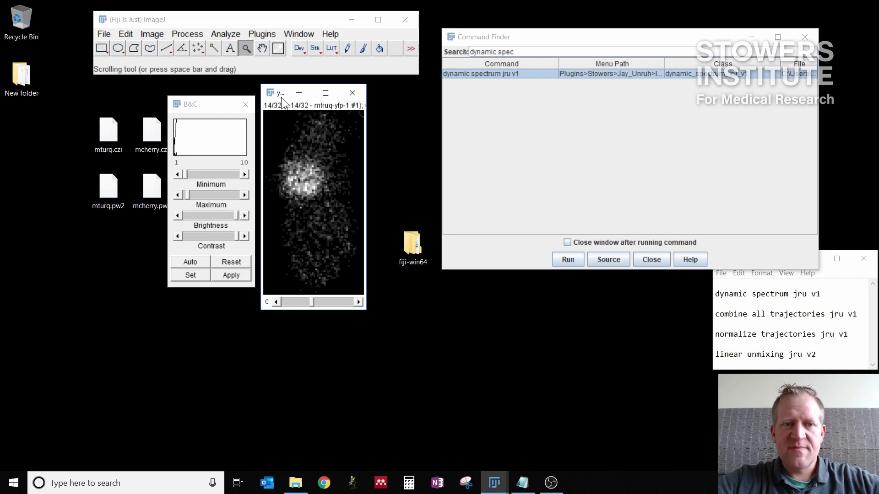
left_click(564, 260)
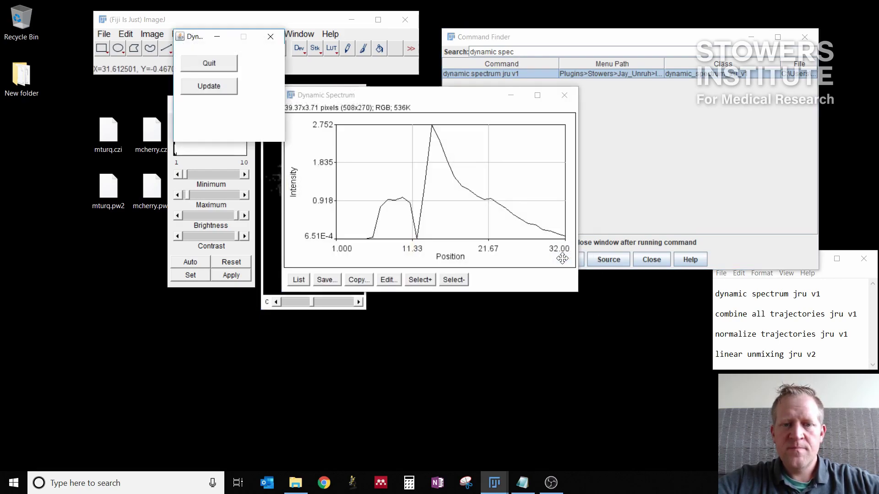
Shrink a rectangular selection to a small square and place it on the bright cell.
left_click_drag(424, 95, 554, 103)
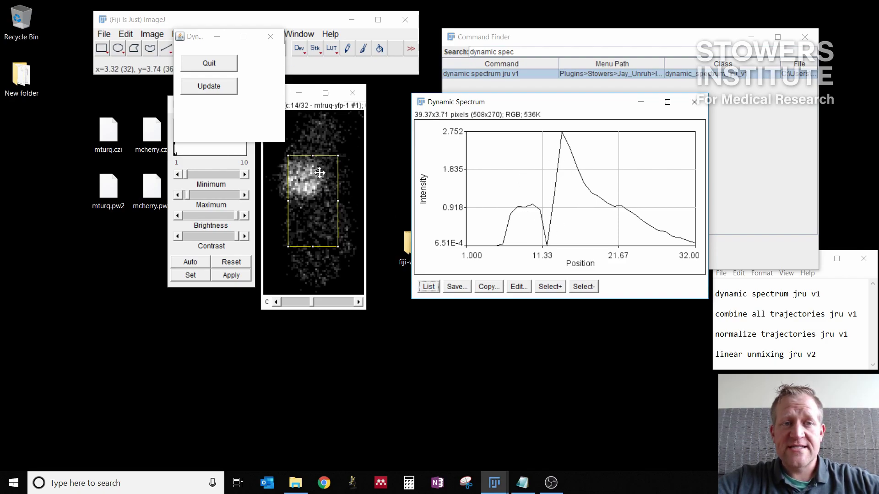
left_click(102, 49)
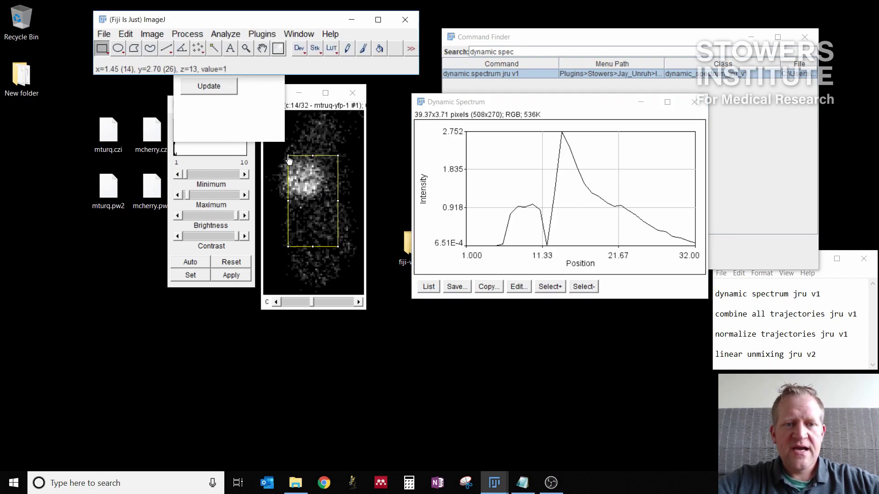
left_click_drag(287, 155, 313, 227)
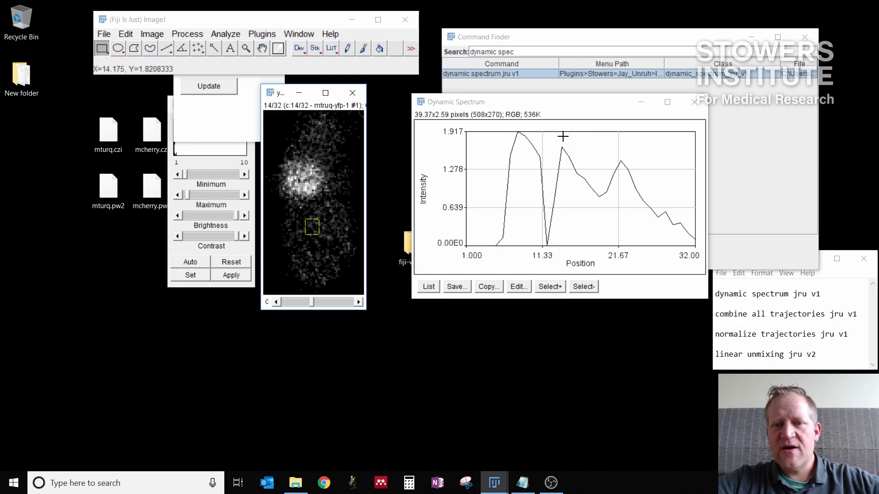
left_click_drag(312, 226, 306, 190)
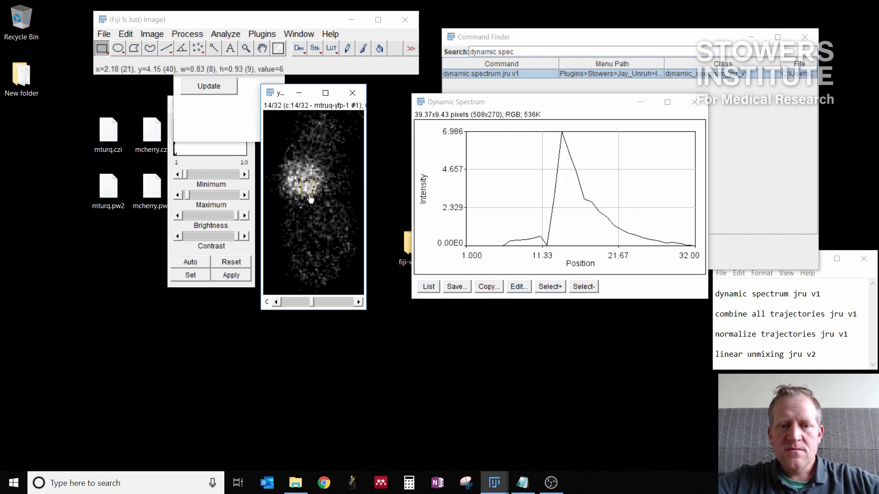
Quit the plugin, save the spectrum as plot object Dynamic Spectrum.pw2 on the Desktop, and close it.
left_click(232, 117)
left_click(216, 64)
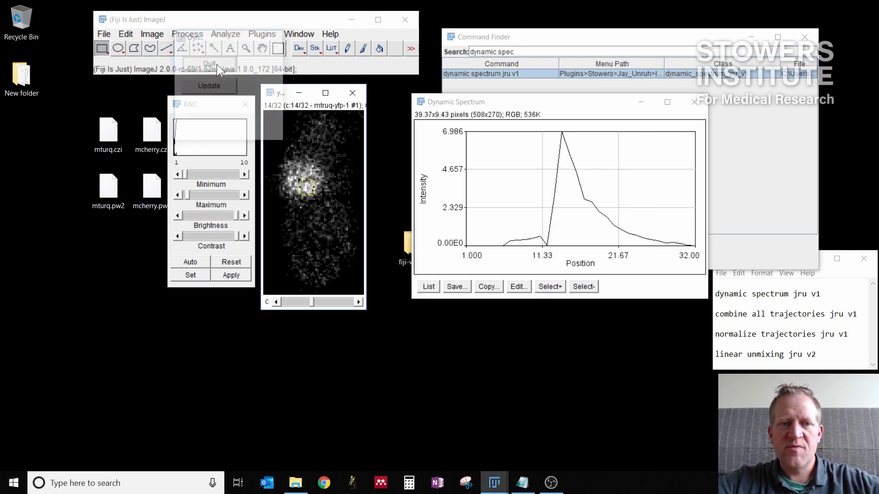
left_click_drag(452, 102, 424, 101)
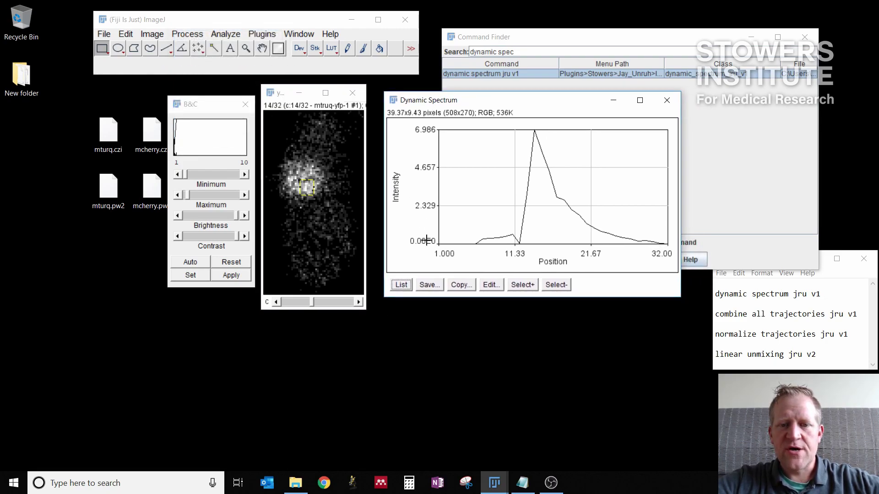
left_click(428, 285)
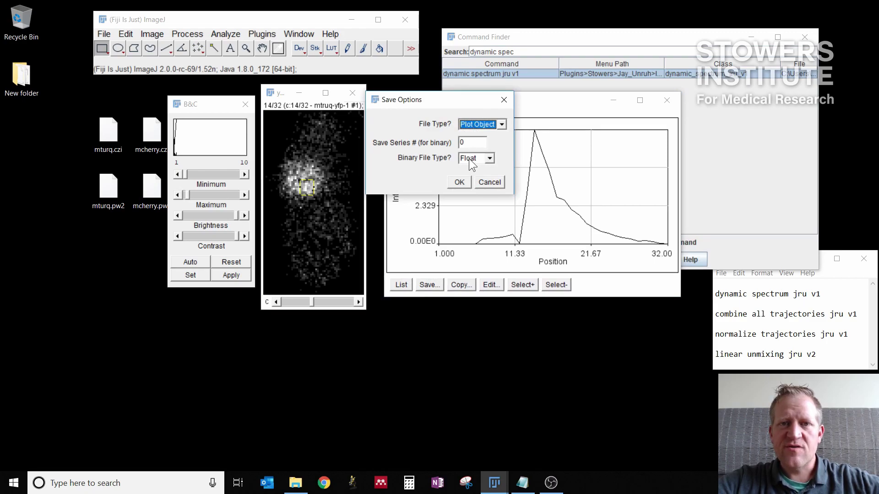
left_click(465, 184)
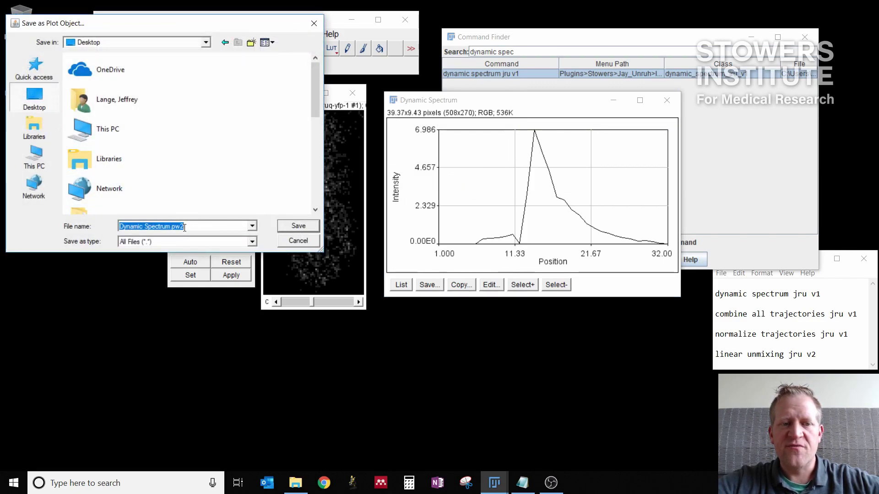
left_click(298, 226)
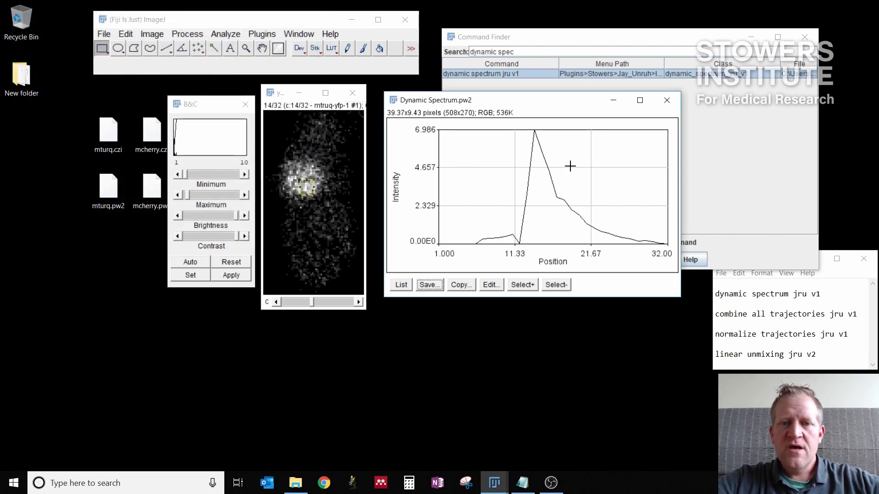
left_click(666, 101)
Close the stack and import mturq.pw2, mcherry.pw2 and yfp.pw2, accepting each Bio-Formats dialog.
left_click(352, 97)
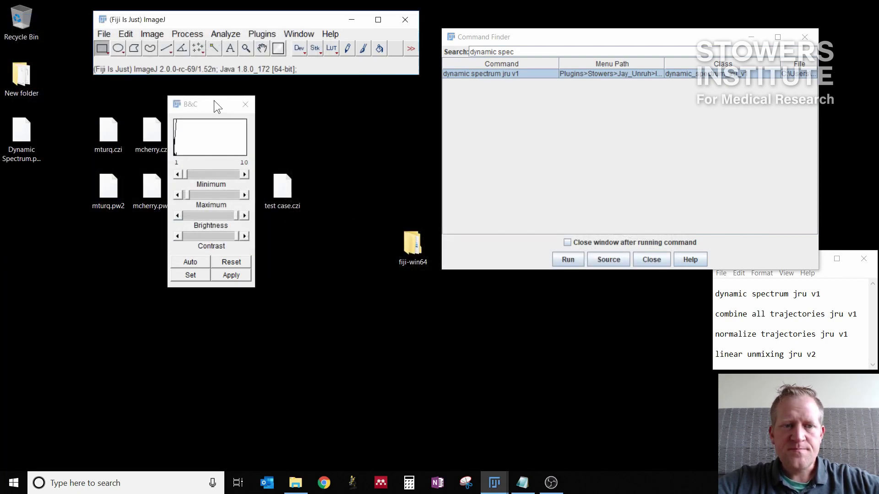
left_click_drag(214, 101, 399, 102)
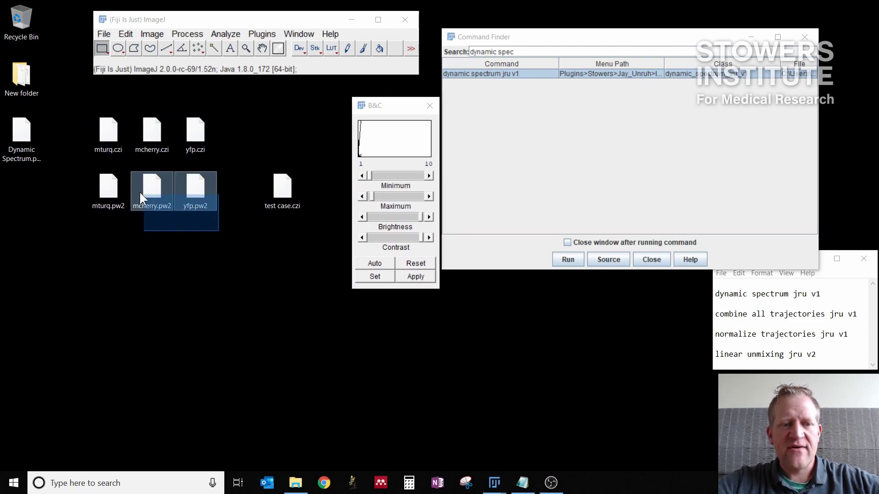
left_click_drag(139, 191, 198, 50)
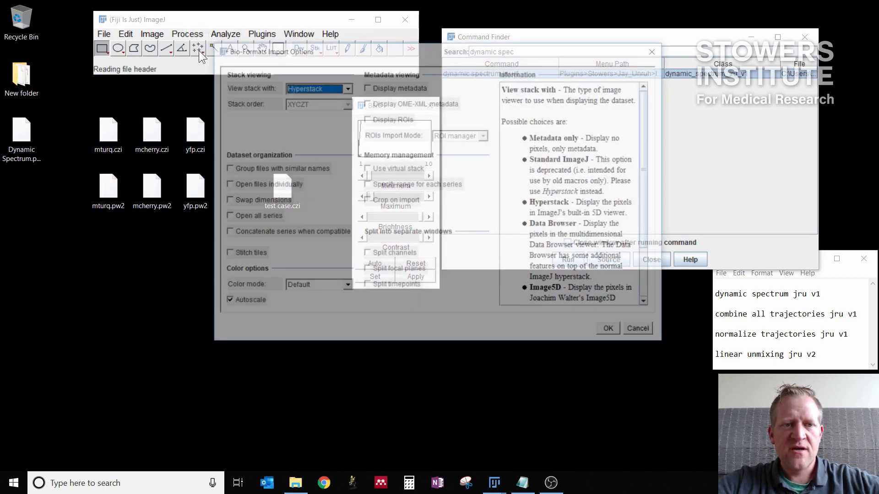
left_click(609, 331)
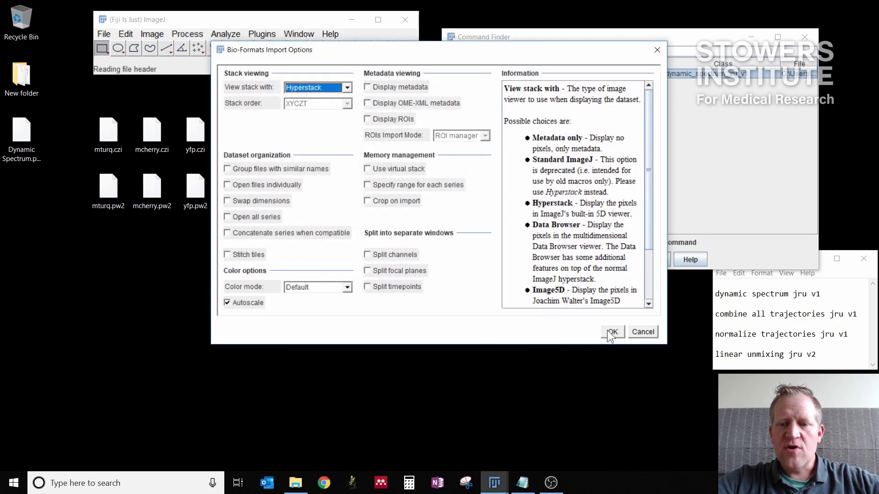
left_click(608, 332)
left_click(607, 331)
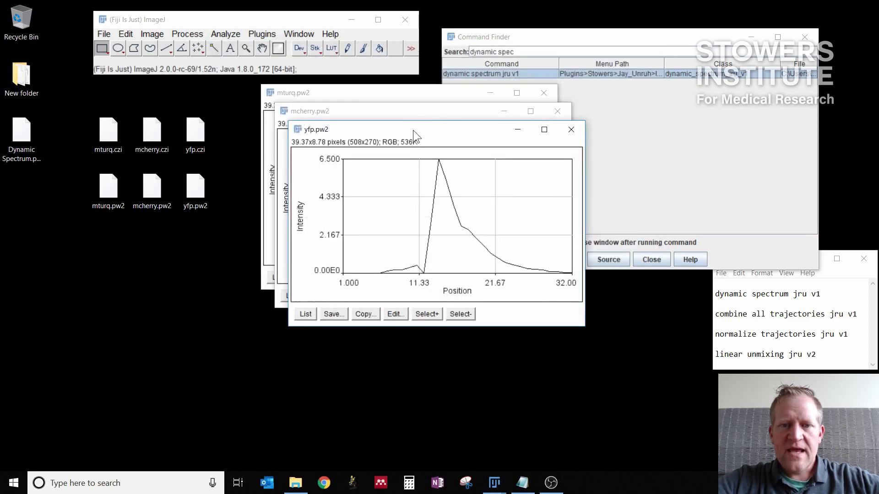
Stagger the yfp, mcherry and mturq plot windows so all three are visible.
left_click_drag(413, 130, 154, 185)
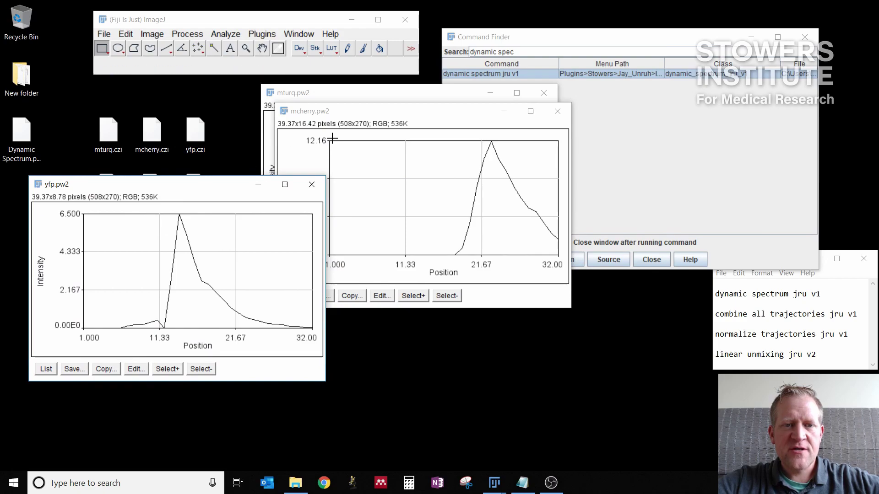
left_click_drag(341, 109, 160, 203)
left_click(303, 90)
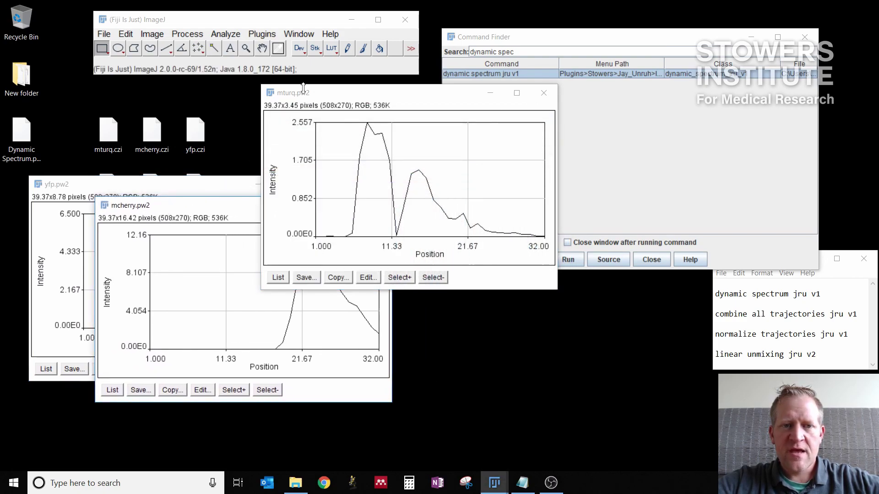
left_click_drag(303, 89, 179, 209)
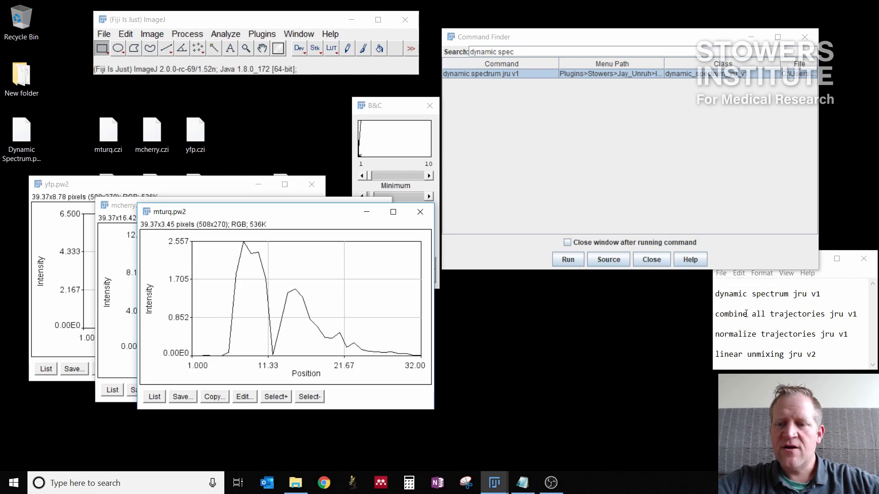
left_click(567, 107)
Run combine all trajectories jru v1 with Delete Originals ticked to merge the three spectra.
left_click_drag(529, 52, 472, 52)
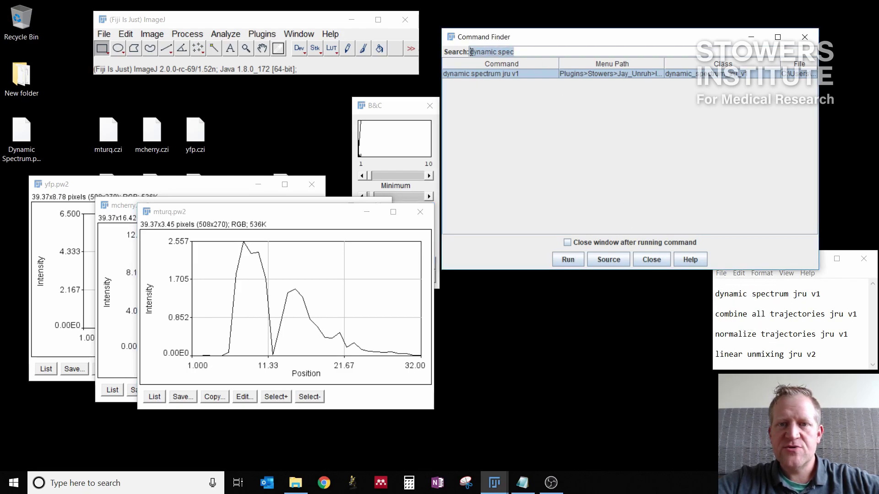
key("BackSpace")
type("combine all traj")
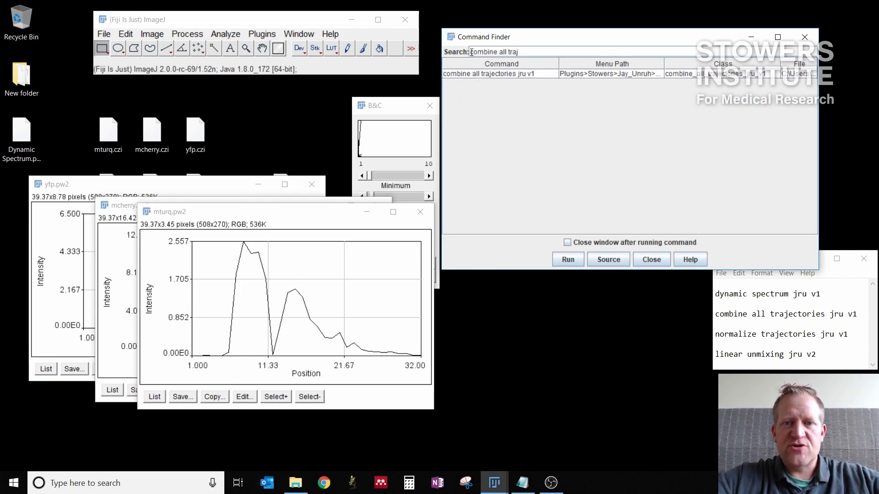
left_click(484, 74)
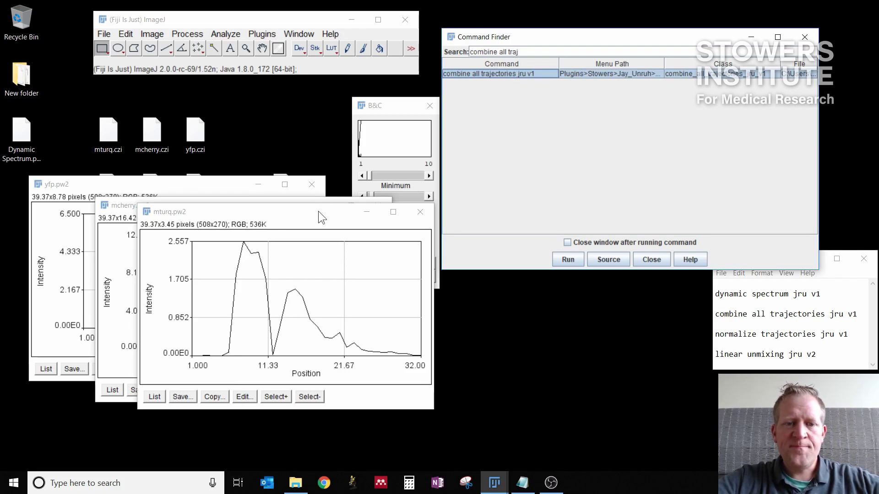
left_click(568, 259)
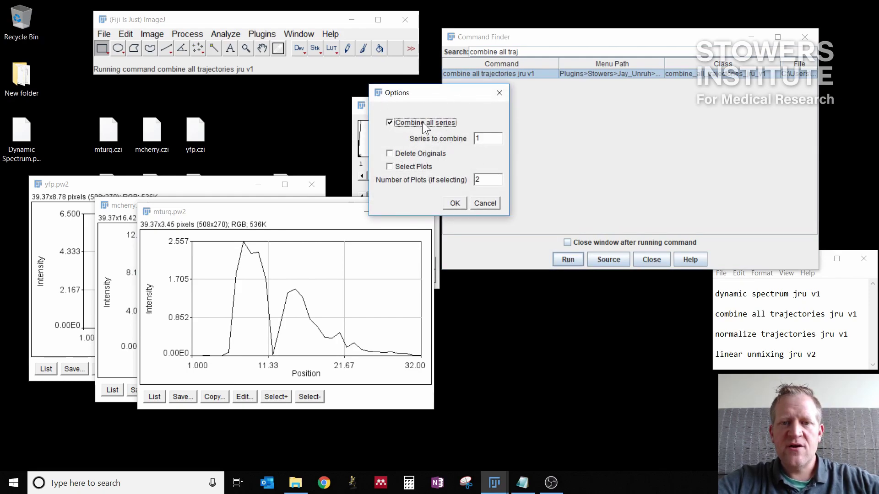
left_click(421, 153)
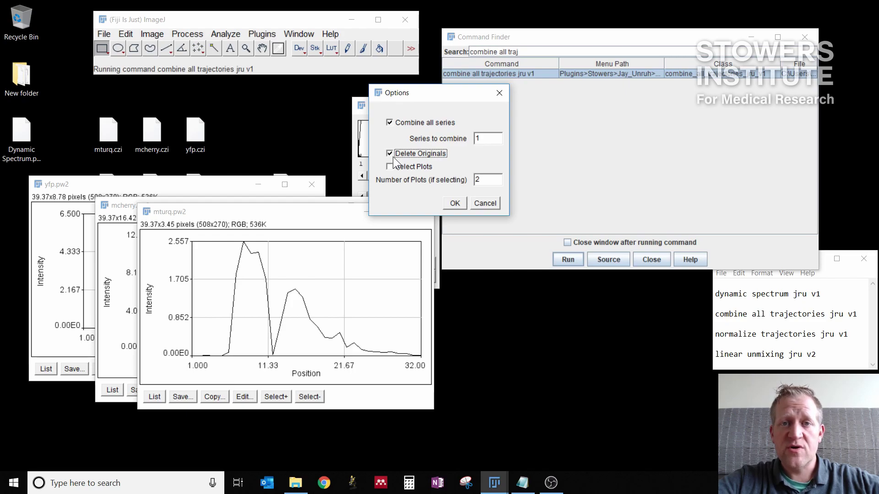
left_click(451, 202)
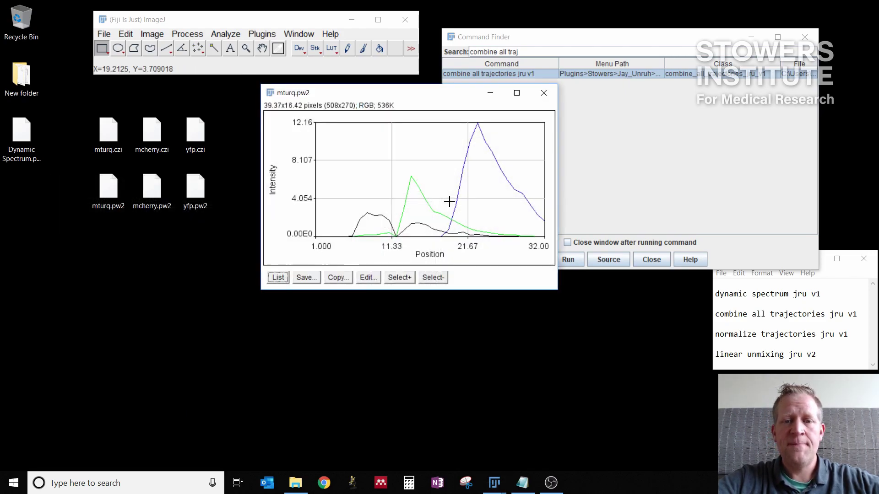
left_click_drag(443, 92, 230, 172)
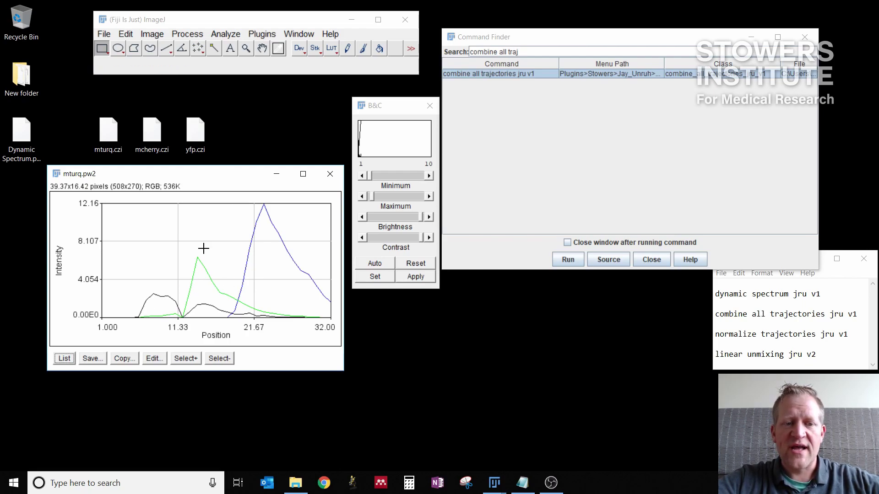
Normalize the combined spectra with normalize trajectories jru v1 using Integral, closing the unnormalized plot.
left_click(758, 338)
left_click_drag(519, 51, 467, 50)
type("normal")
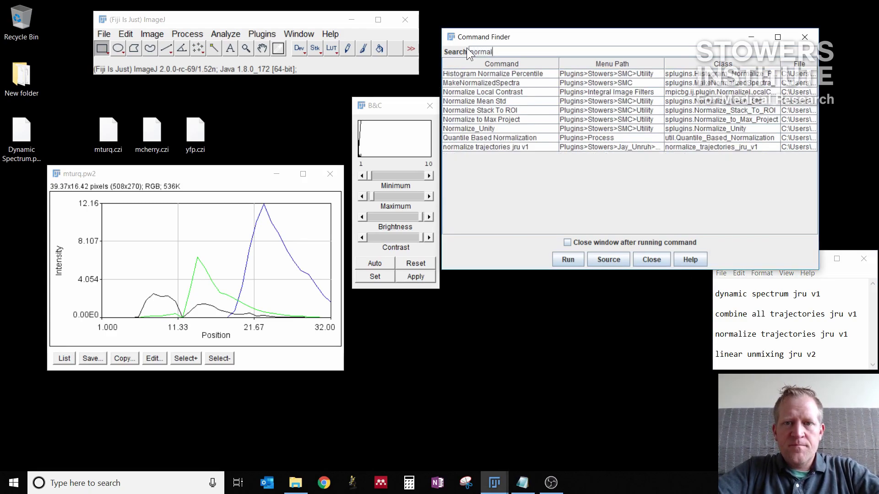
type("ize traj")
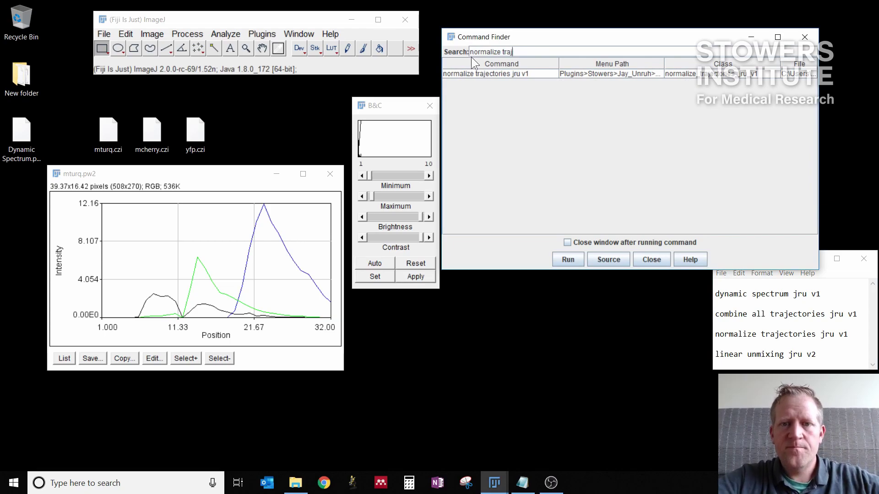
left_click(479, 75)
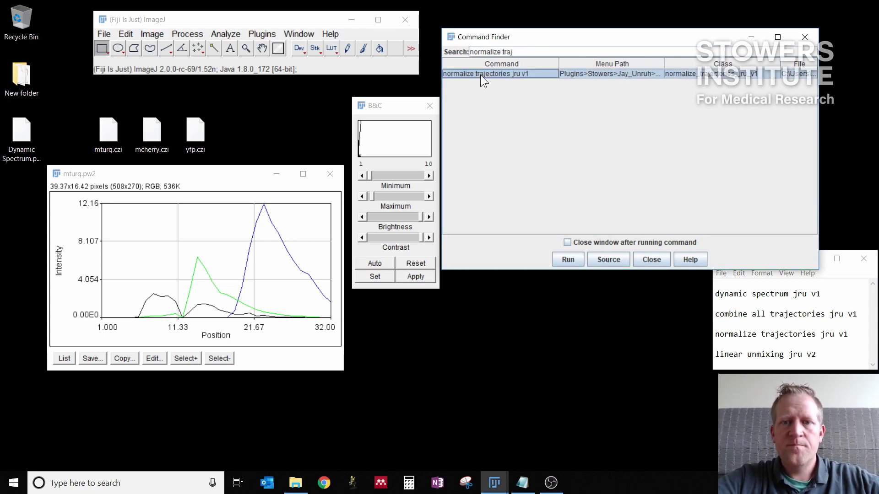
left_click(211, 174)
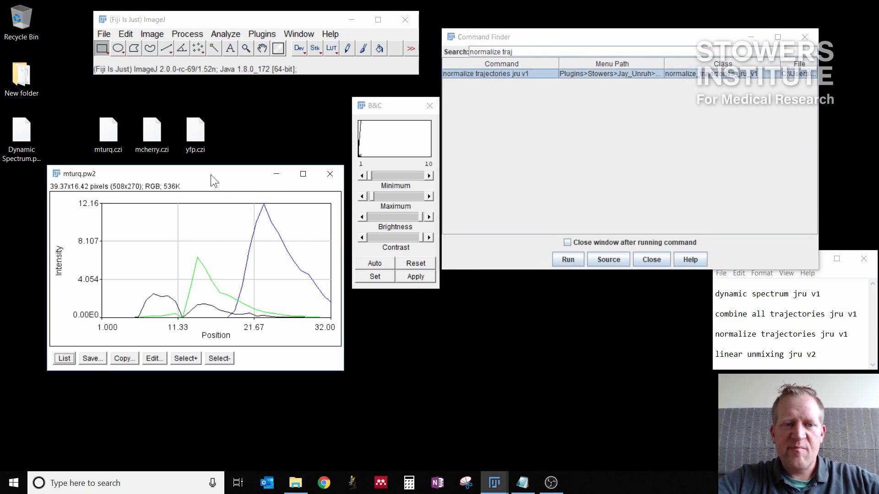
left_click(566, 260)
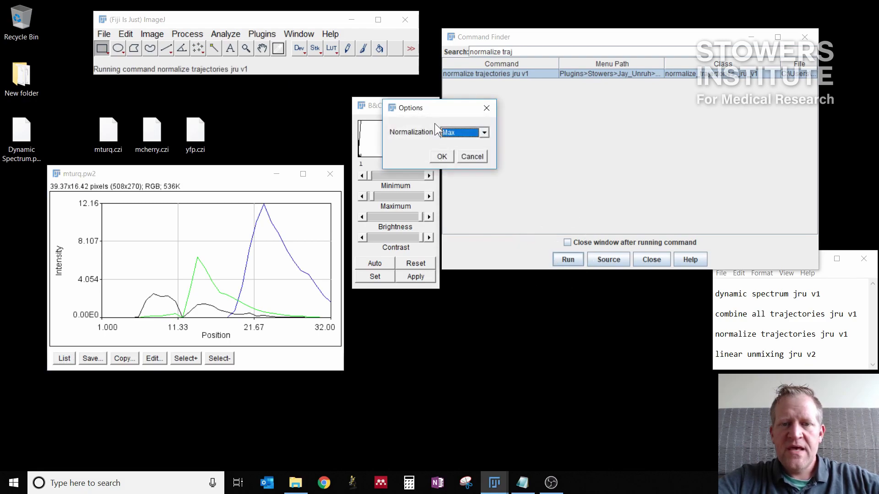
left_click(450, 134)
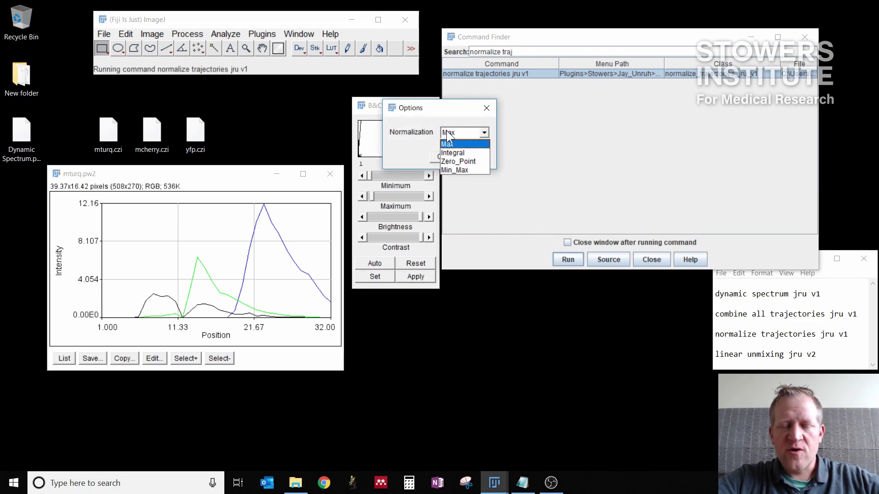
left_click(474, 151)
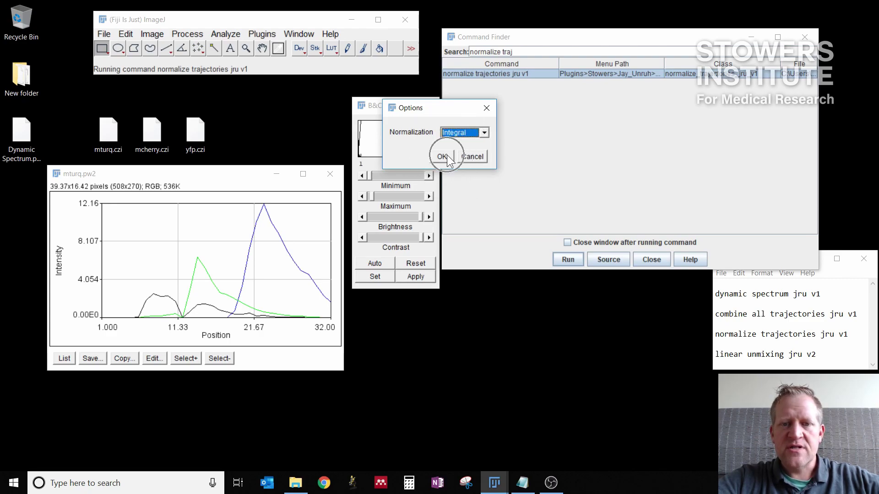
left_click(442, 157)
left_click_drag(439, 102, 527, 172)
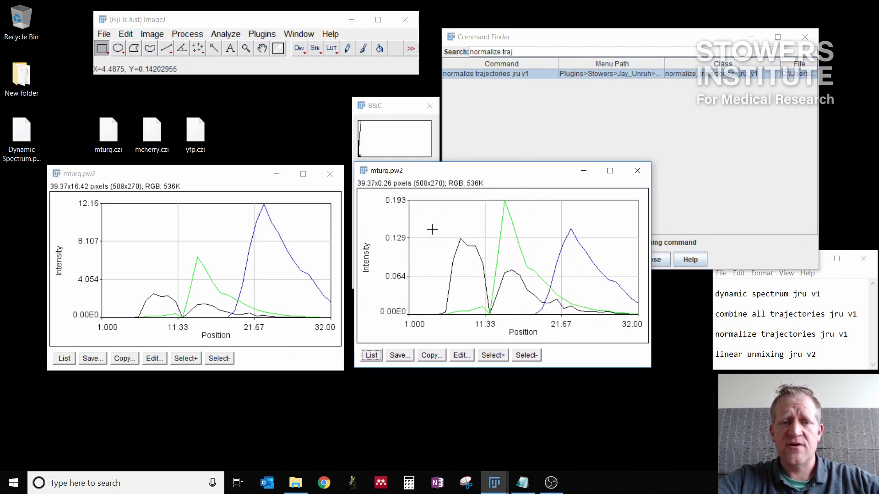
left_click(330, 170)
left_click_drag(427, 172, 105, 230)
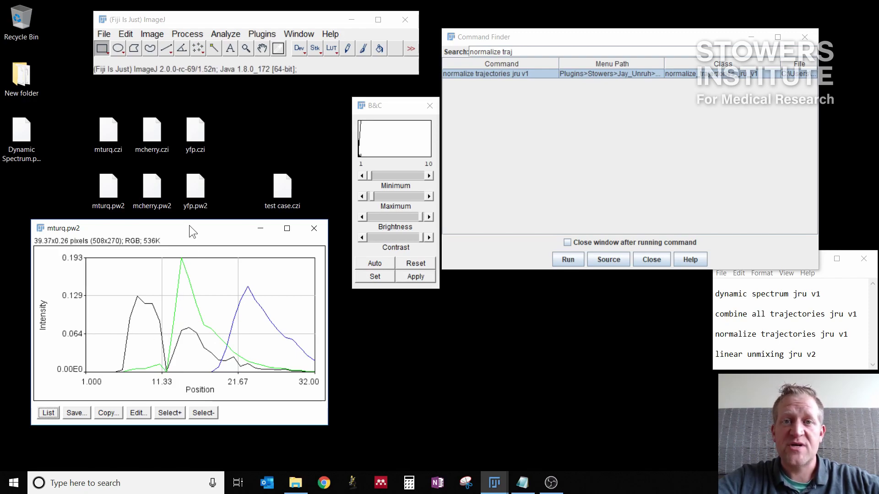
left_click_drag(188, 226, 186, 233)
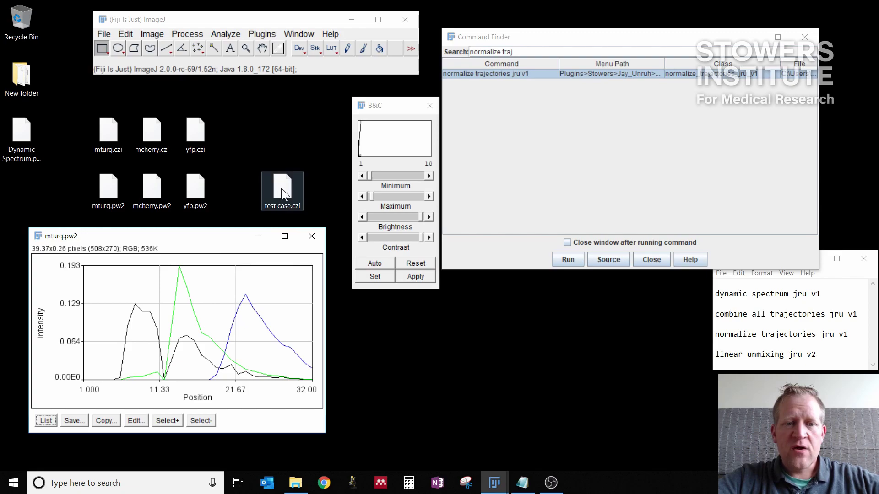
Open test case.czi in Fiji and move to slice 11 of 32.
left_click(282, 174)
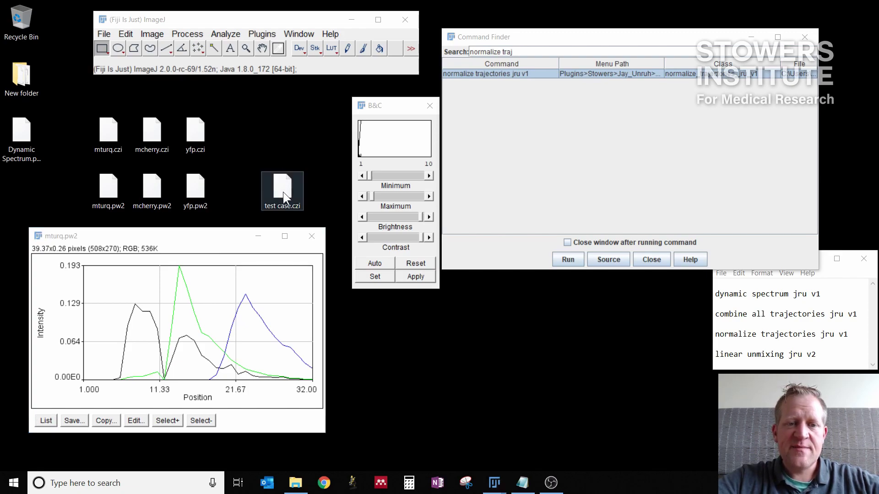
left_click_drag(283, 192, 234, 47)
left_click_drag(363, 111, 382, 132)
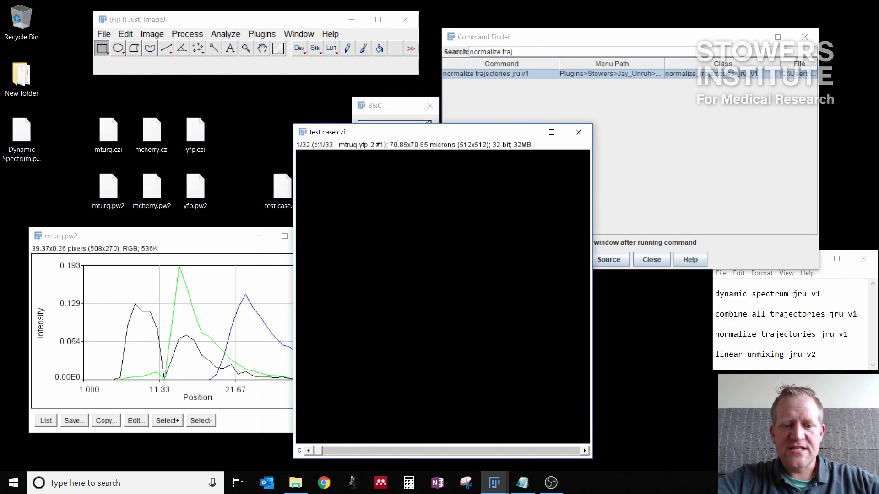
left_click_drag(317, 450, 401, 451)
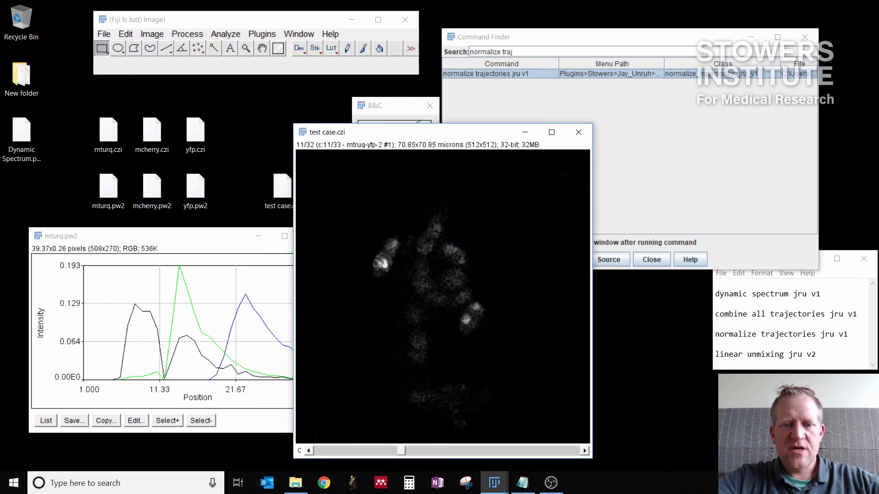
Make a Max Intensity projection of slices 1–32, auto-adjust its contrast, then close it.
left_click(156, 35)
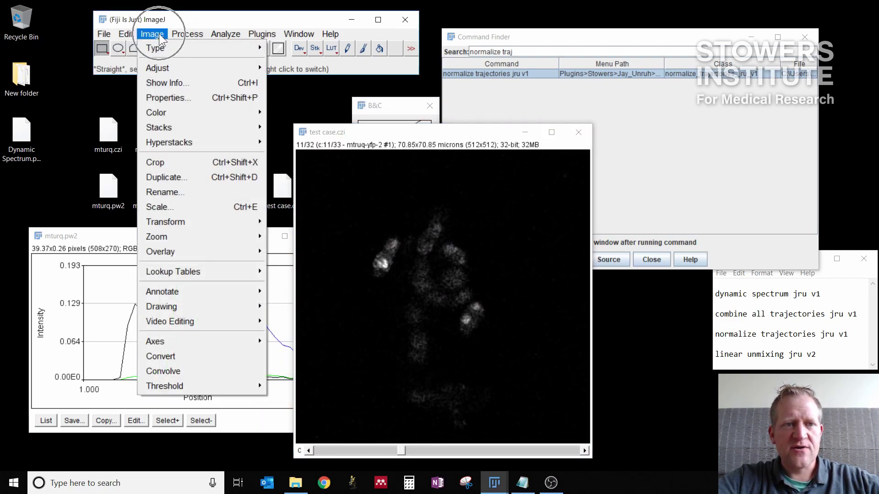
mouse_move(168, 128)
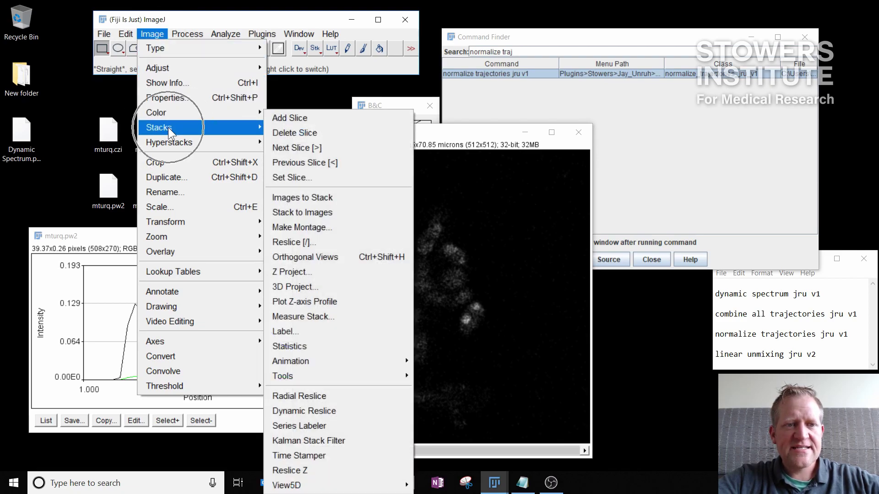
left_click(303, 271)
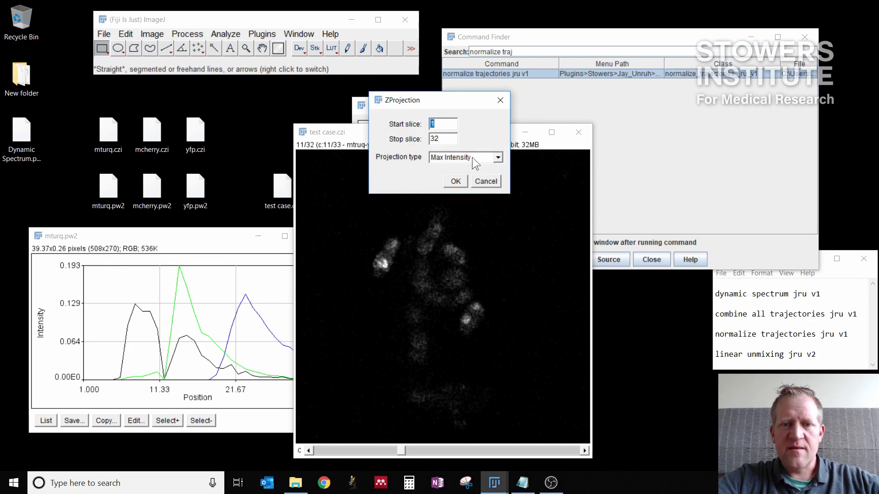
left_click(457, 180)
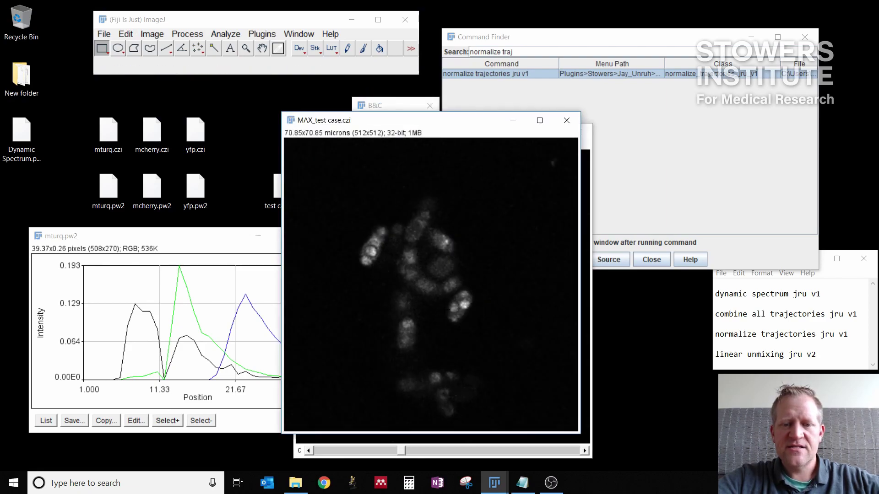
left_click_drag(393, 109, 175, 87)
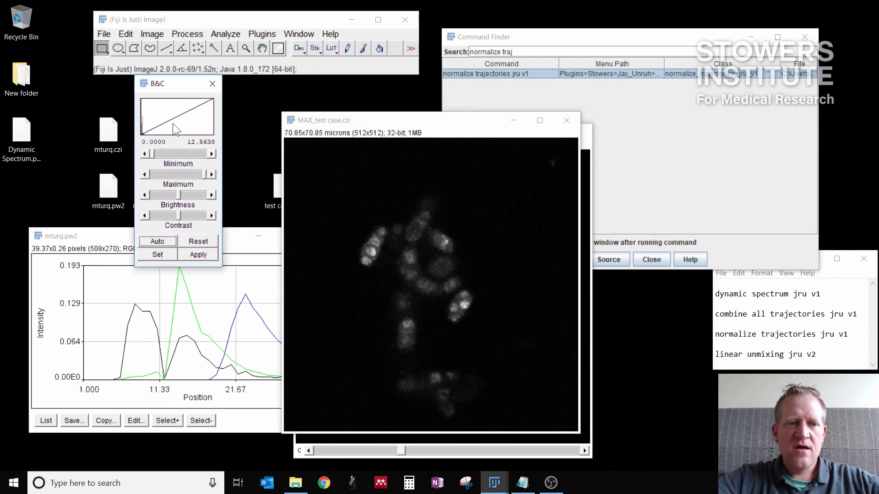
left_click(163, 240)
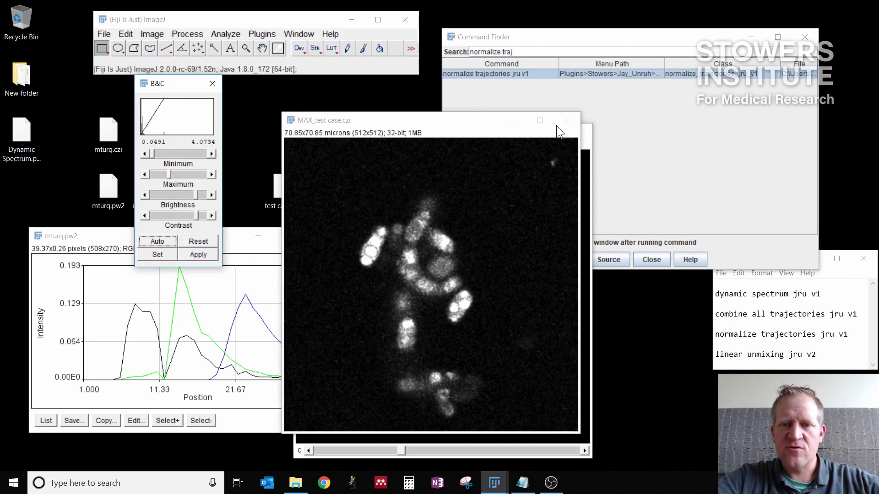
left_click(567, 120)
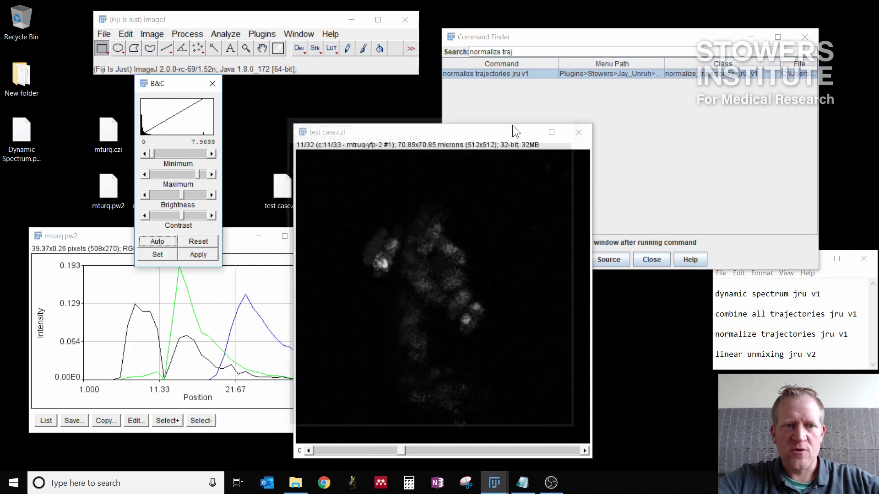
Close Brightness/Contrast, search Command Finder for 'linear unmi', pick linear unmixing jru v2, and reposition test case.czi.
left_click(212, 83)
left_click_drag(381, 134, 422, 134)
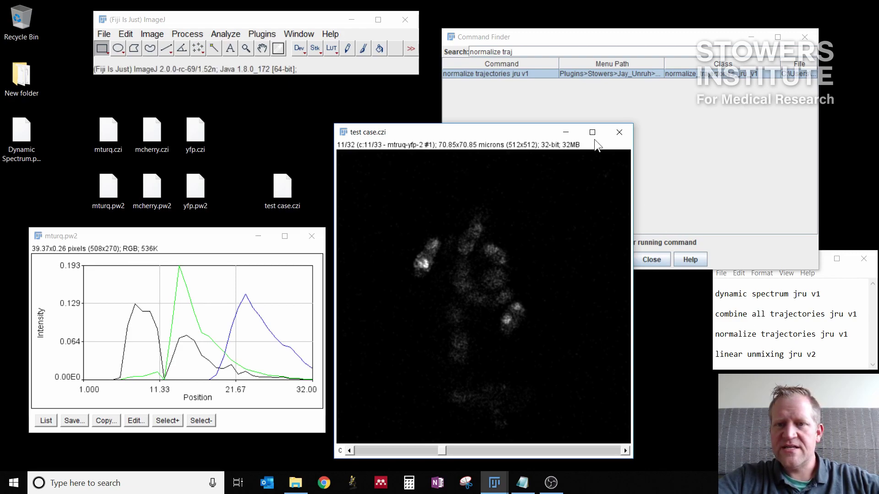
left_click_drag(528, 52, 469, 52)
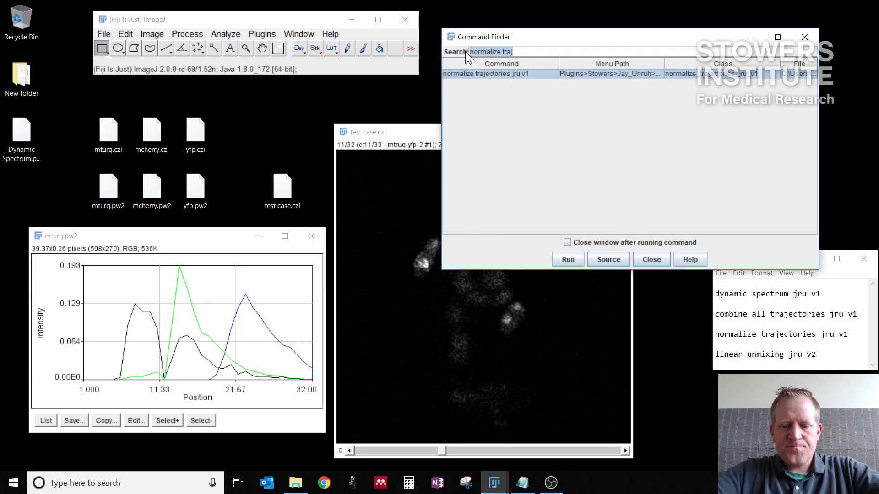
type("linear unmi")
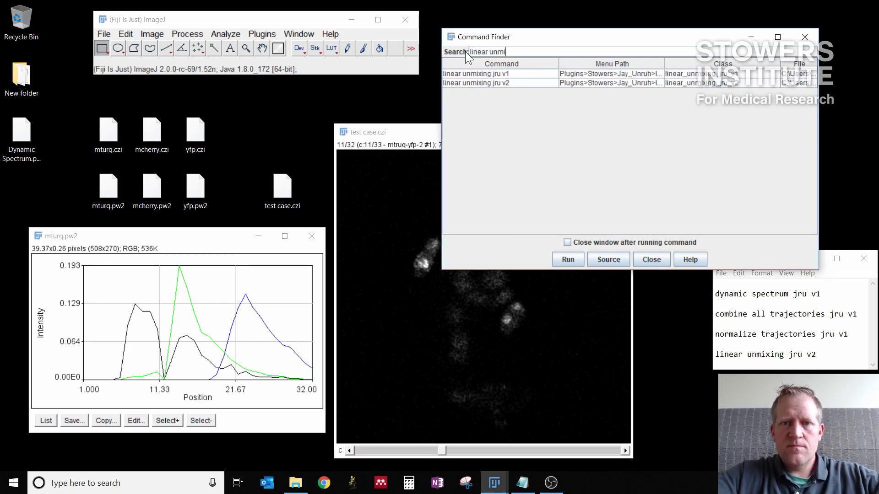
left_click(471, 83)
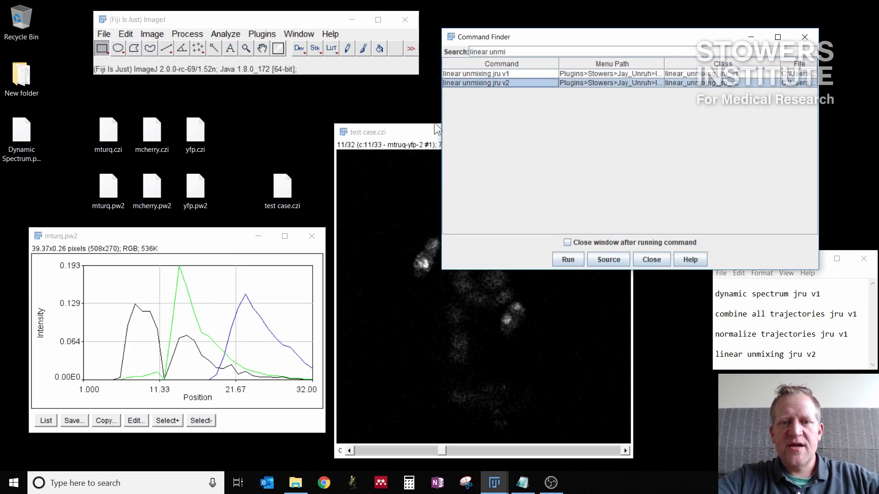
left_click(425, 131)
left_click_drag(468, 131, 282, 110)
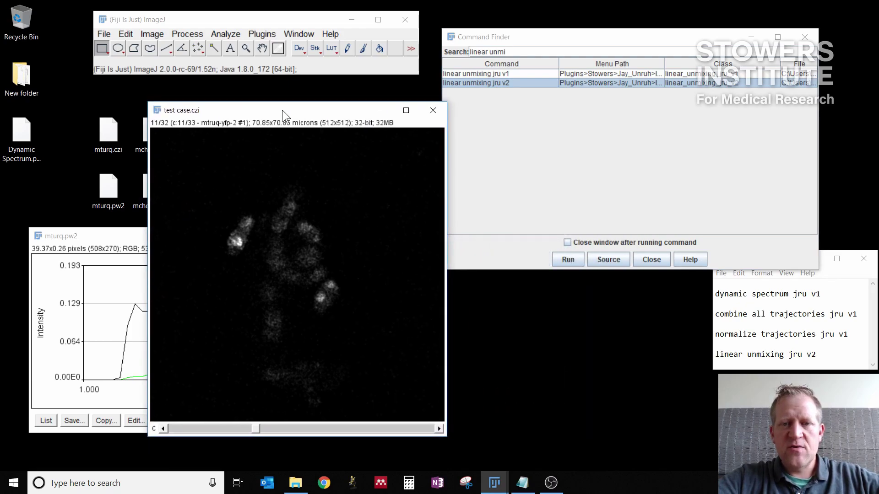
Run linear unmixing jru v2 on test case.czi with mturq.pw2 spectra and Normalize Spectra unchecked.
left_click(568, 259)
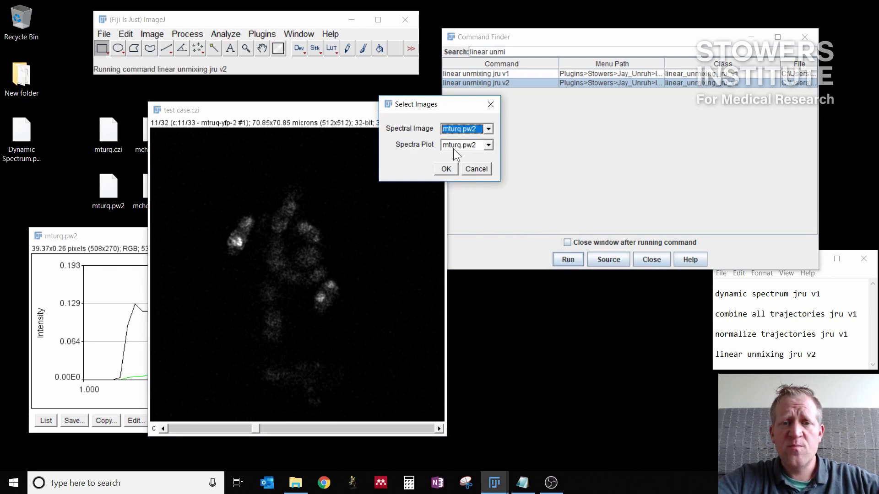
left_click(464, 130)
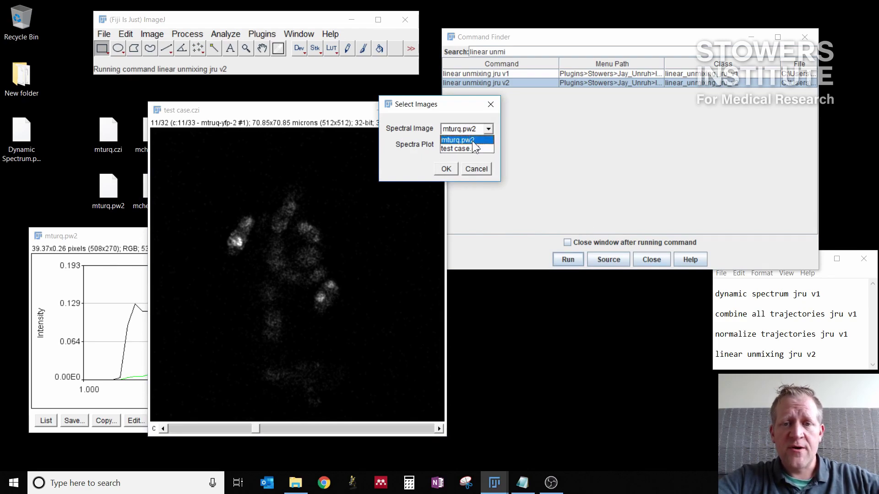
left_click(475, 148)
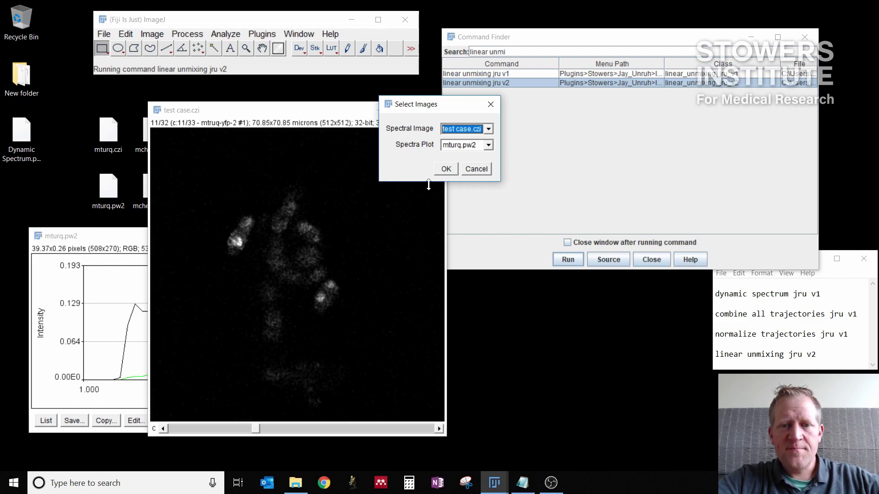
left_click(442, 168)
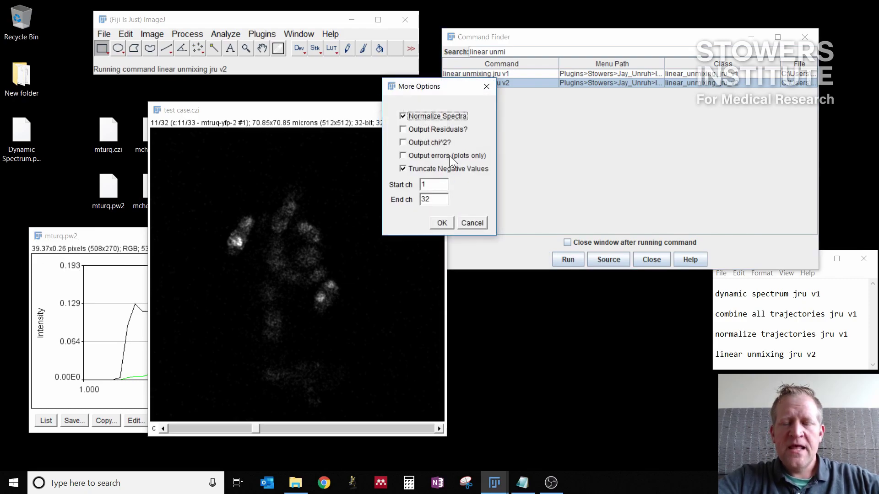
left_click(443, 118)
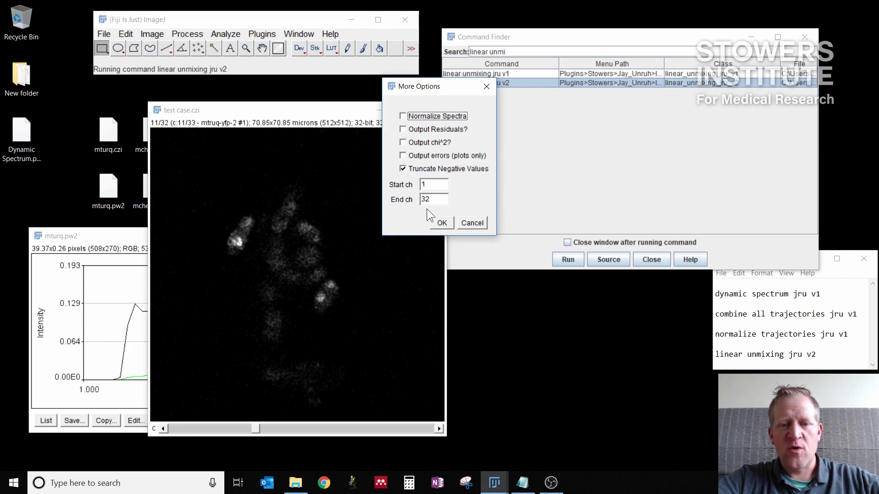
left_click(441, 222)
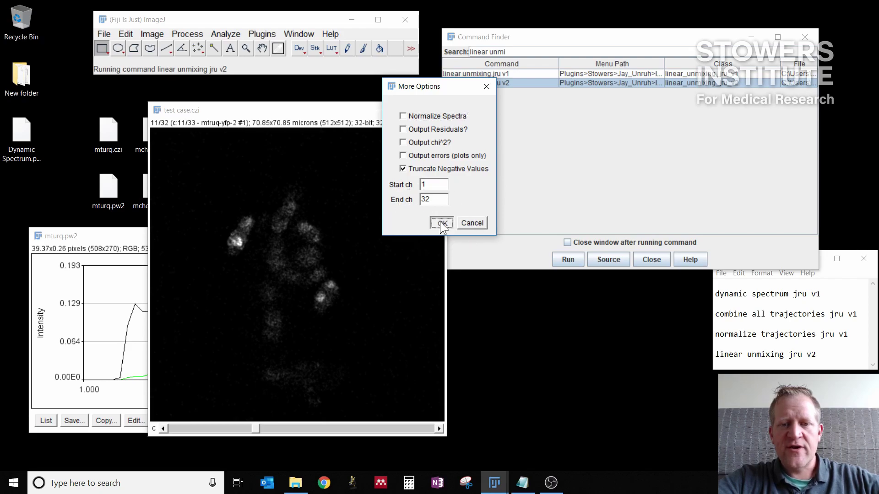
Arrange the Unmixed Stack and mturq.pw2 spectra plot windows side by side.
left_click_drag(424, 129, 425, 111)
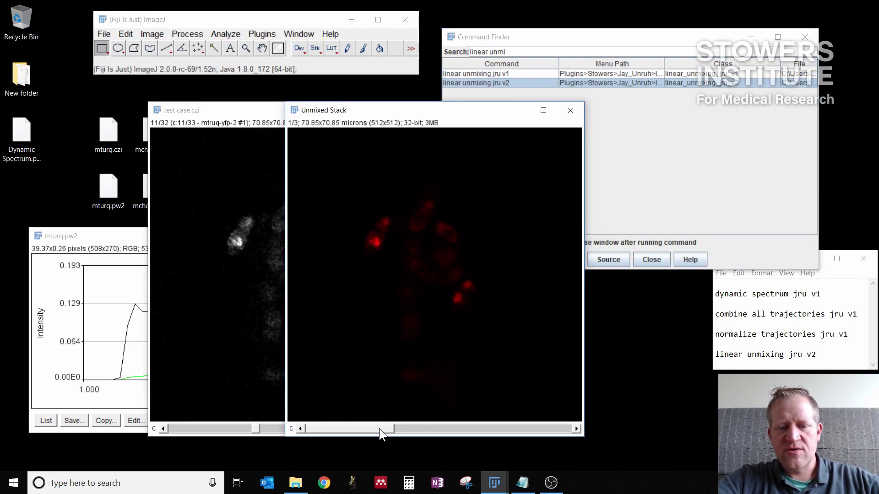
left_click_drag(379, 429, 348, 427)
left_click(137, 234)
left_click_drag(137, 233, 112, 215)
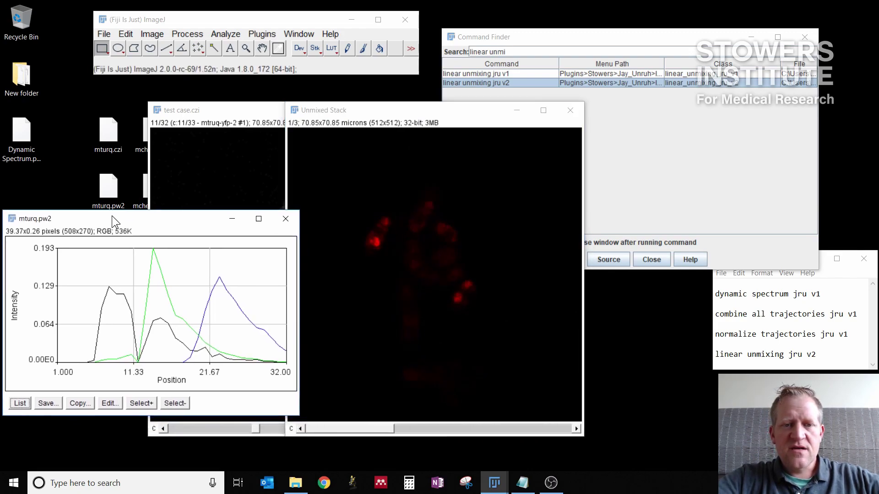
left_click_drag(355, 109, 389, 114)
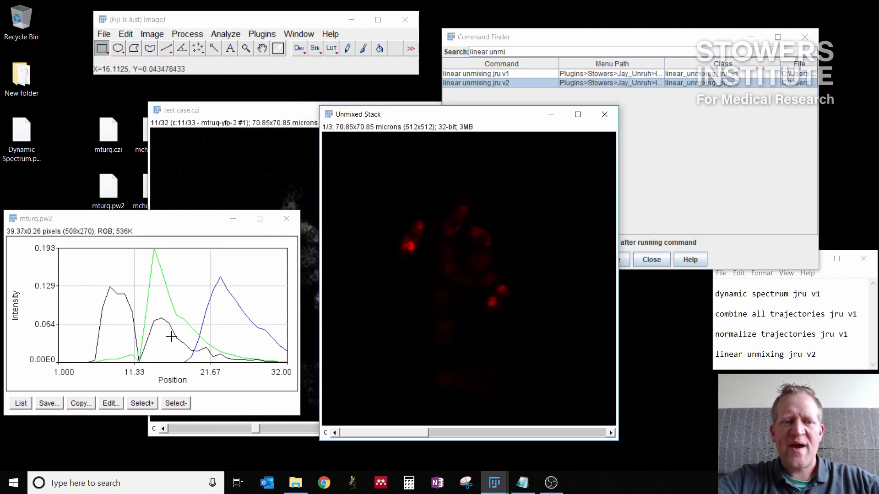
Mark the black series 1 spectrum with Select+ and activate the Unmixed Stack.
left_click(168, 309)
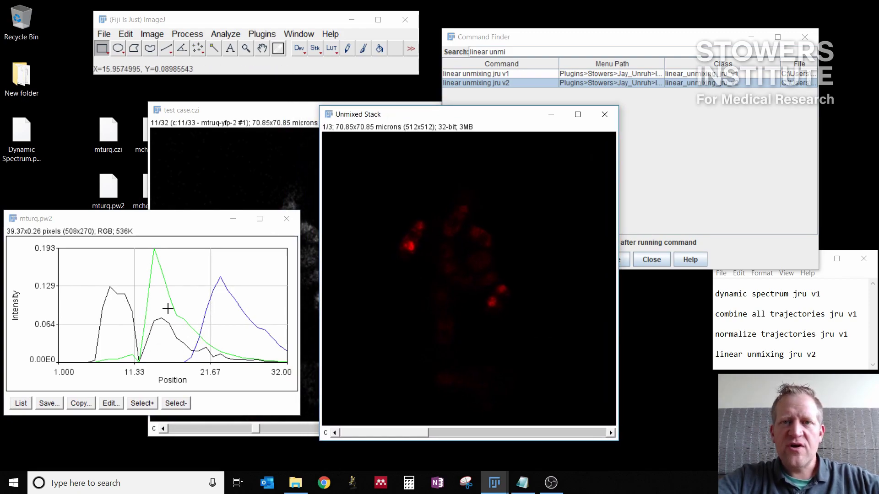
left_click(140, 405)
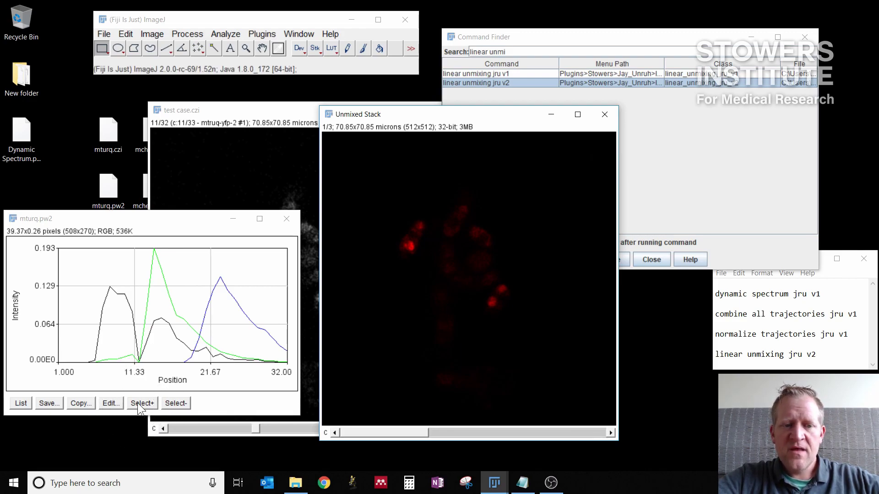
left_click(139, 405)
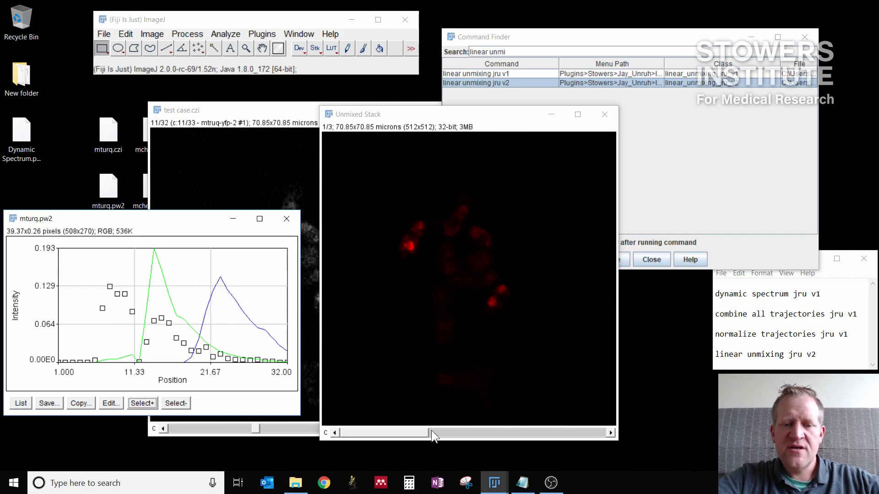
left_click(438, 251)
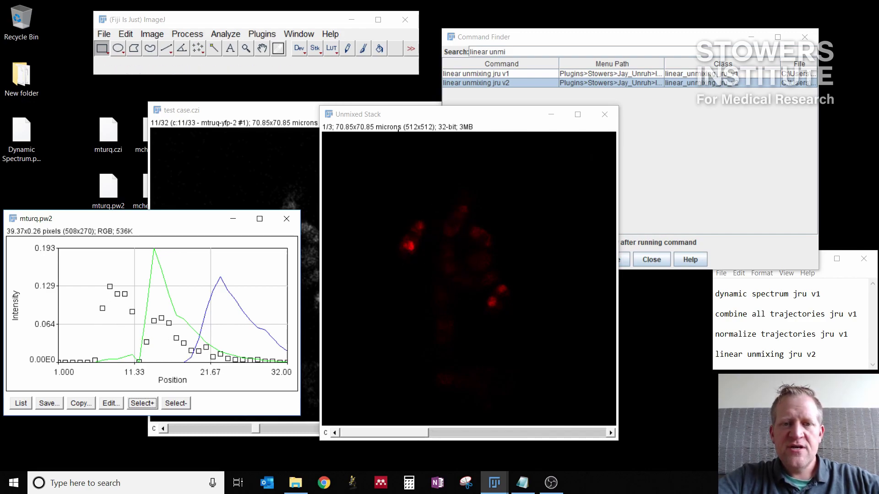
left_click(401, 114)
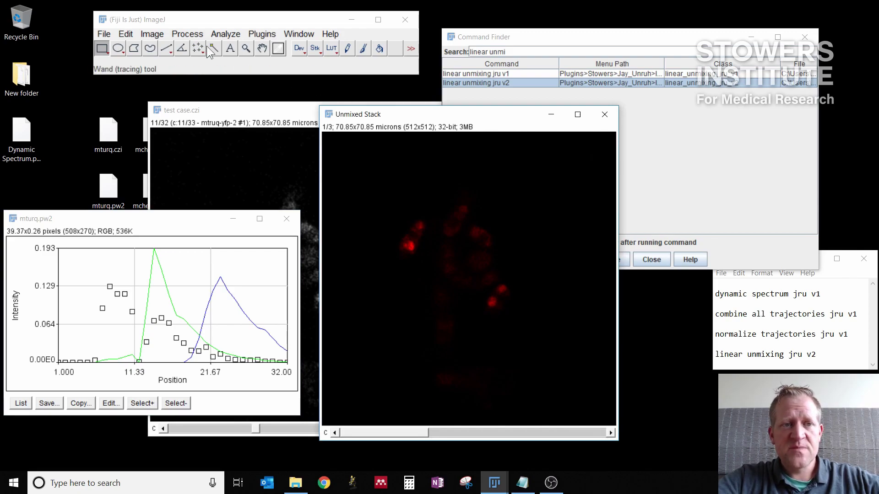
Apply the Cyan lookup table to channel 1 of the Unmixed Stack.
left_click(152, 34)
mouse_move(208, 269)
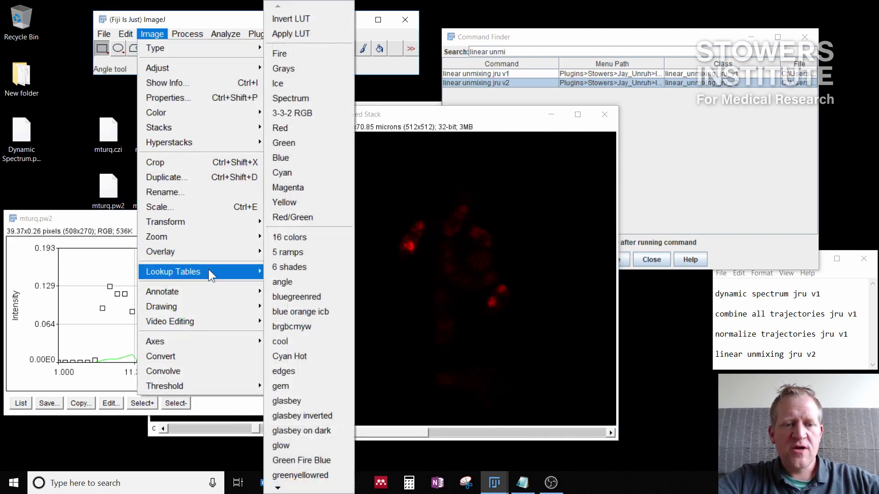
left_click(298, 173)
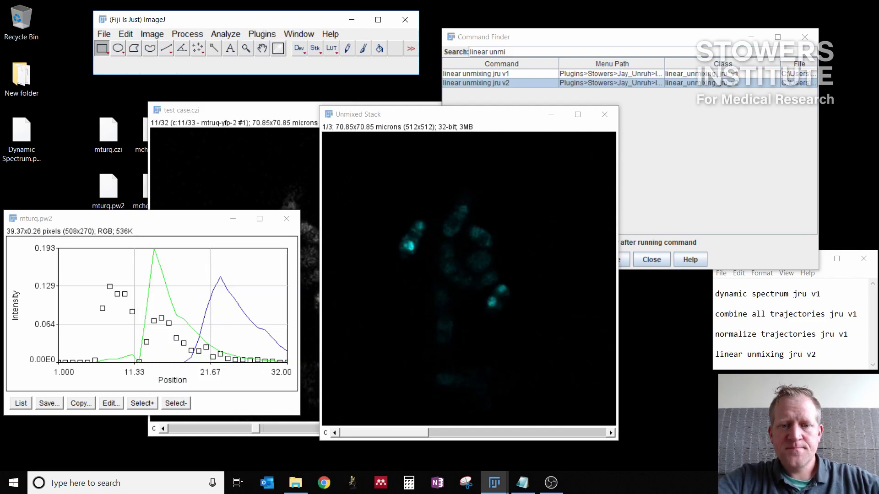
Show channel 2, highlight the blue spectrum, and apply the Magenta lookup table.
left_click(447, 435)
left_click(140, 403)
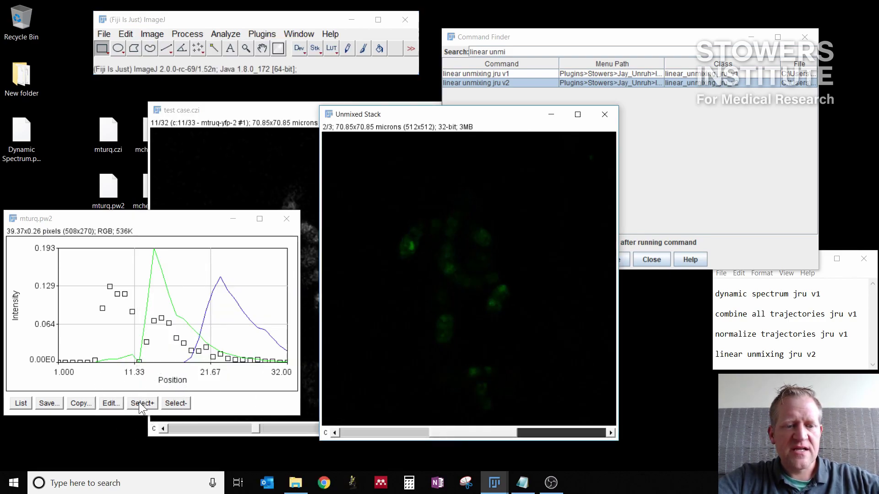
left_click(139, 403)
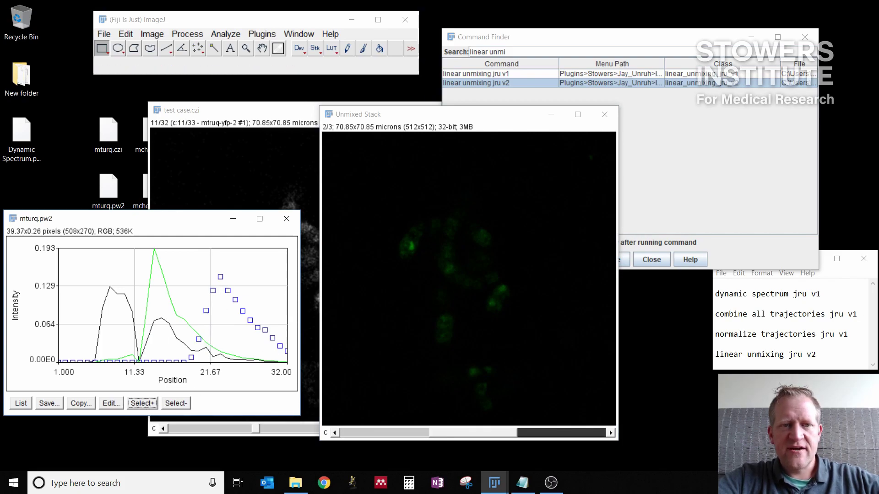
left_click(152, 34)
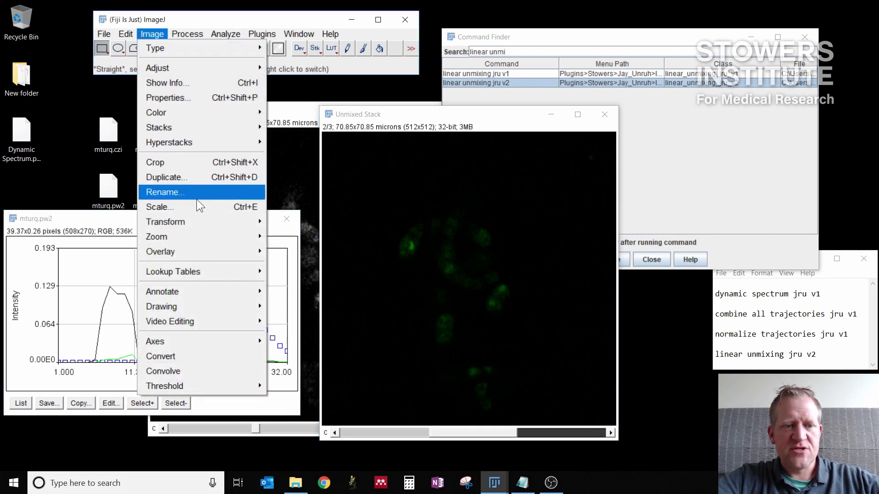
left_click(205, 270)
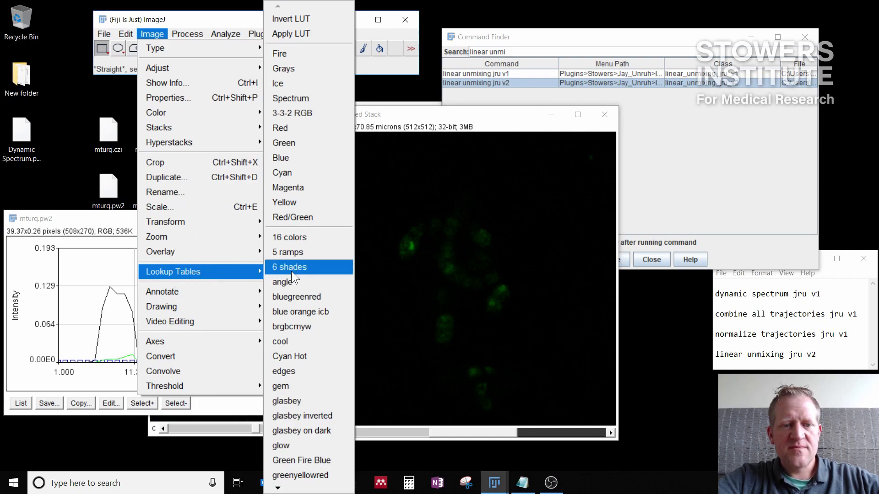
left_click(301, 190)
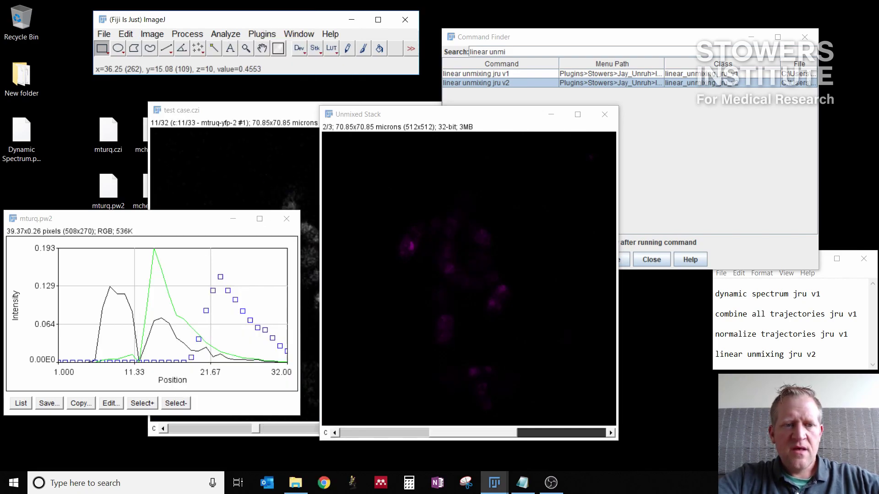
Show channel 3 and apply the Yellow lookup table to it.
left_click(143, 403)
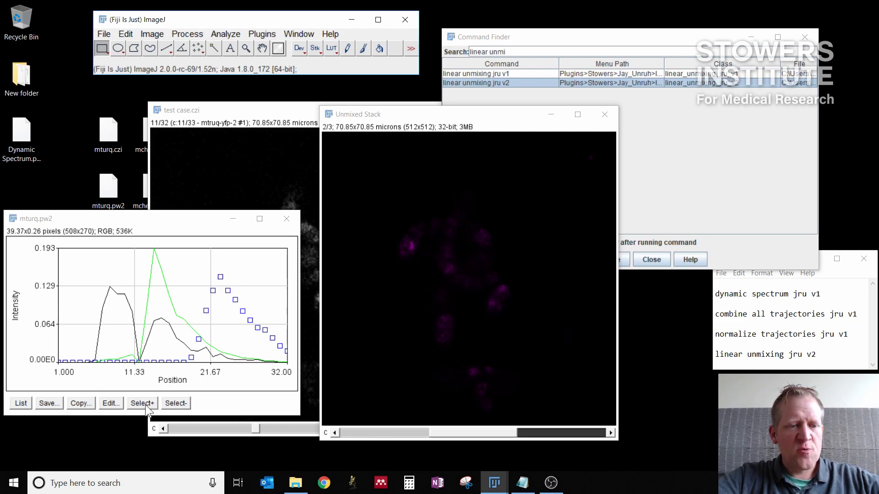
left_click(146, 407)
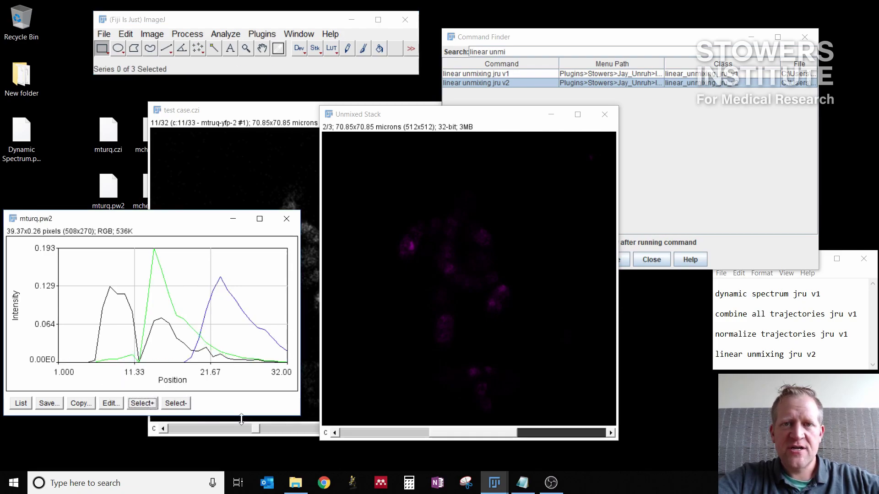
left_click(538, 435)
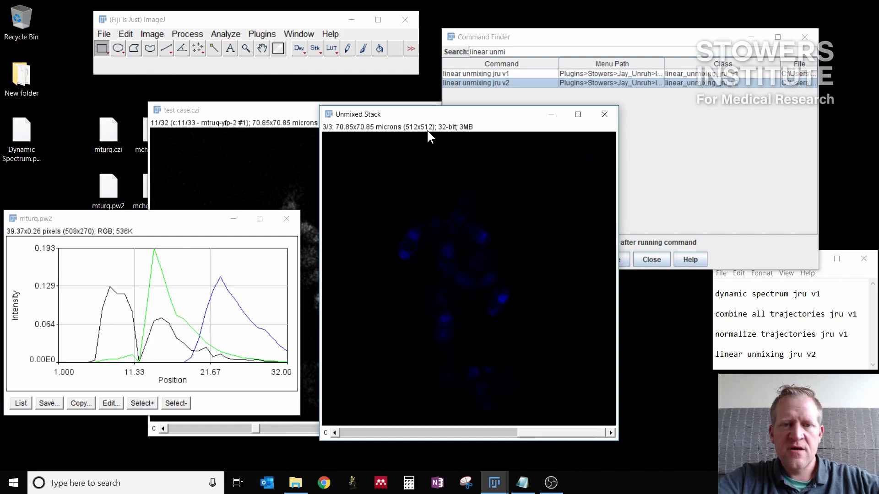
left_click_drag(426, 117, 425, 107)
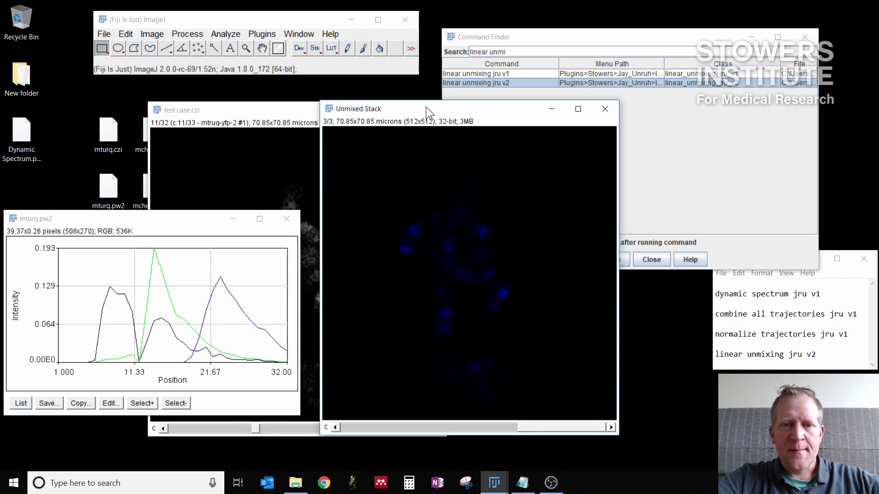
left_click(153, 35)
mouse_move(177, 269)
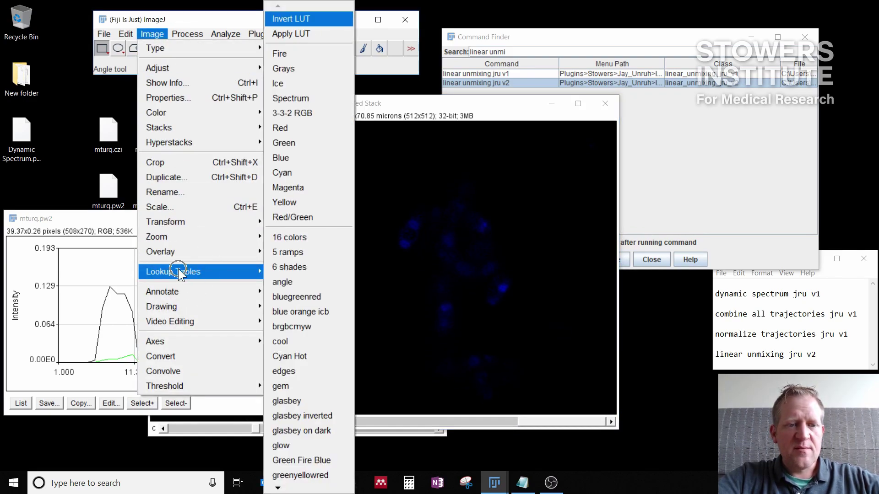
left_click(314, 204)
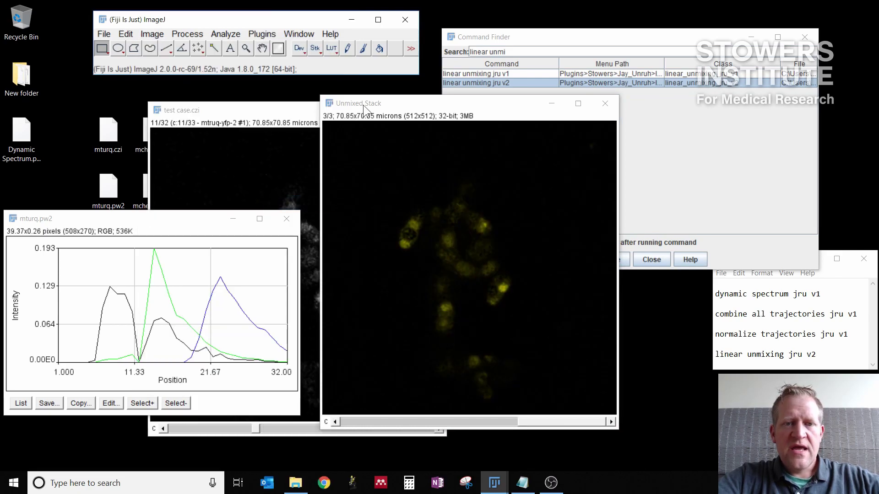
Open Image > Color > Channels Tool and set the display mode to Composite.
left_click_drag(364, 105, 392, 122)
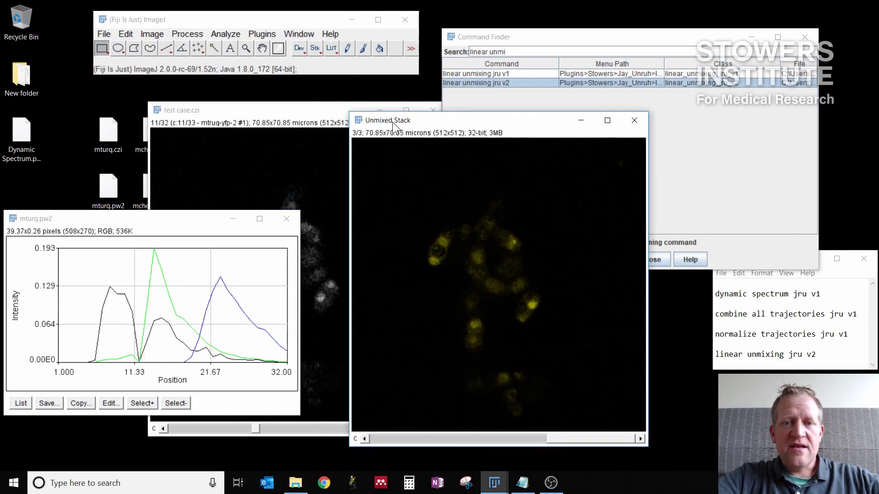
left_click(154, 35)
mouse_move(169, 114)
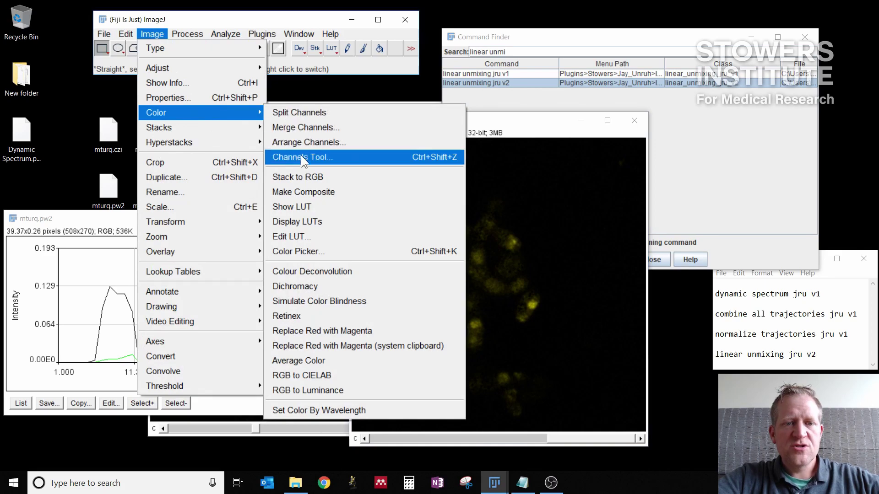
left_click(300, 159)
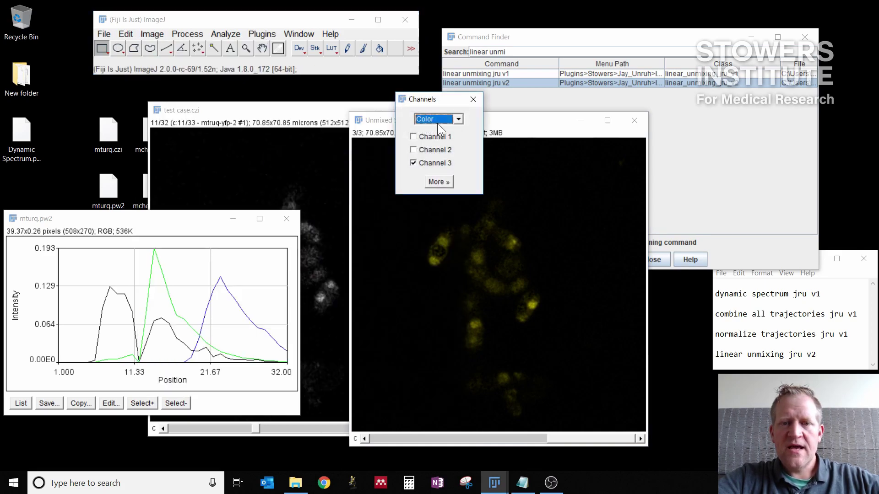
left_click(435, 120)
left_click(435, 129)
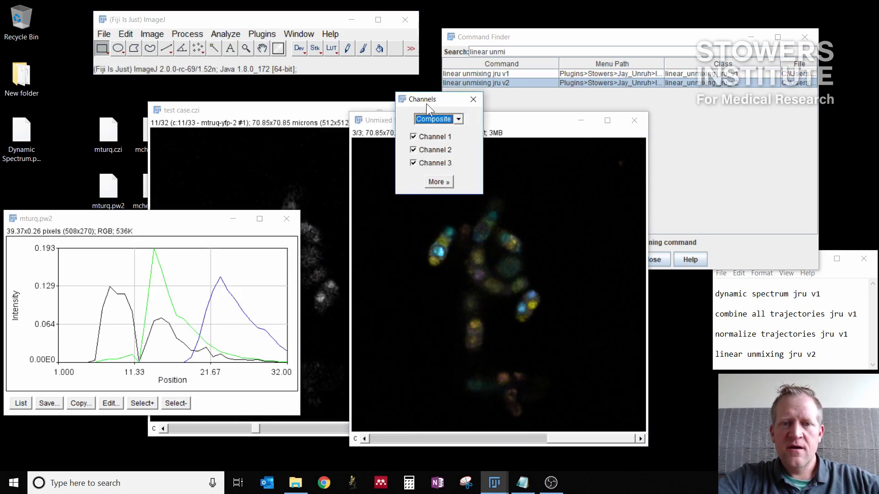
Move the Channels panel aside and bring the composite Unmixed Stack to the front.
left_click_drag(427, 104, 728, 95)
left_click_drag(515, 118, 465, 111)
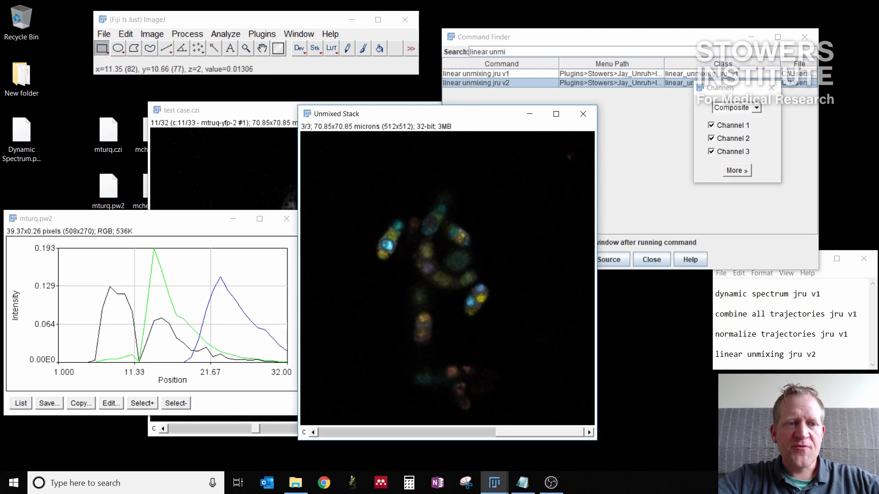
left_click(268, 111)
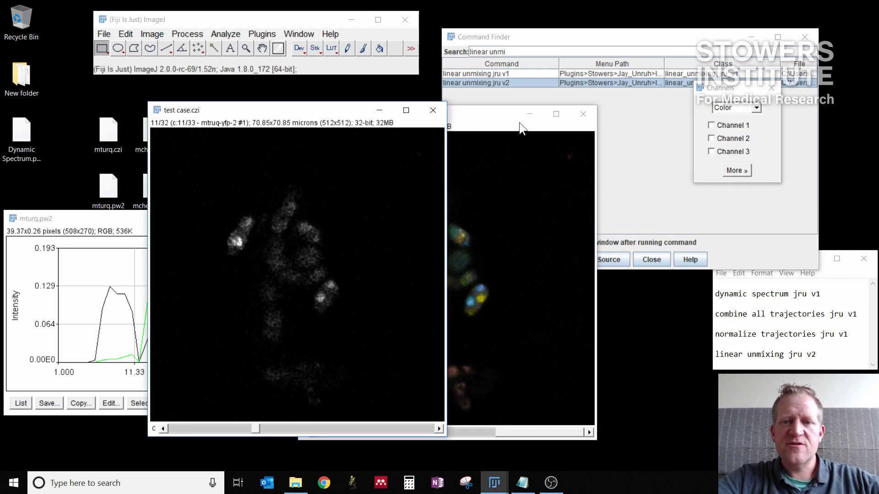
left_click(506, 116)
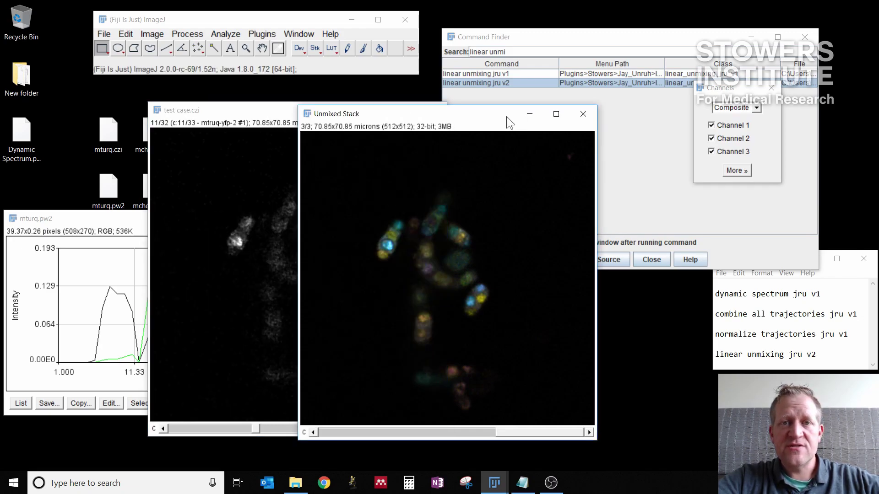